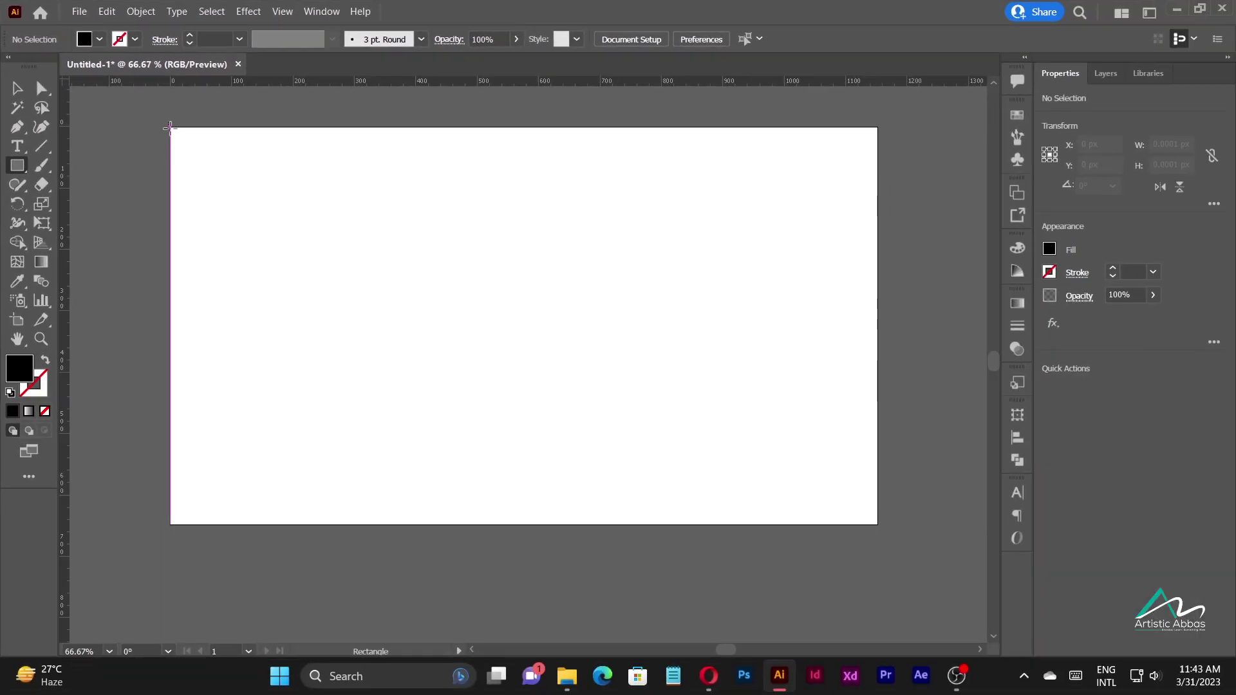
# Step: Draw a black 1152 by 648 px rectangle covering the whole artboard and lock it as the background
pyautogui.moveTo(174, 129); pyautogui.dragTo(879, 524)
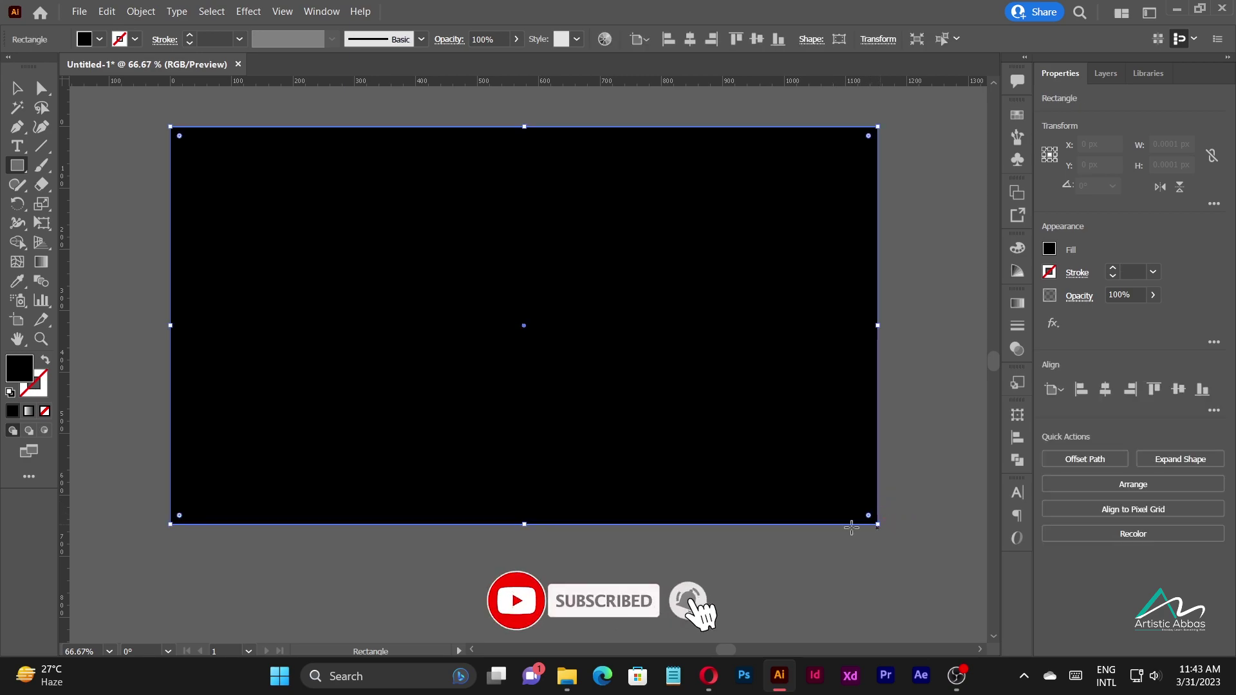
pyautogui.press('v')
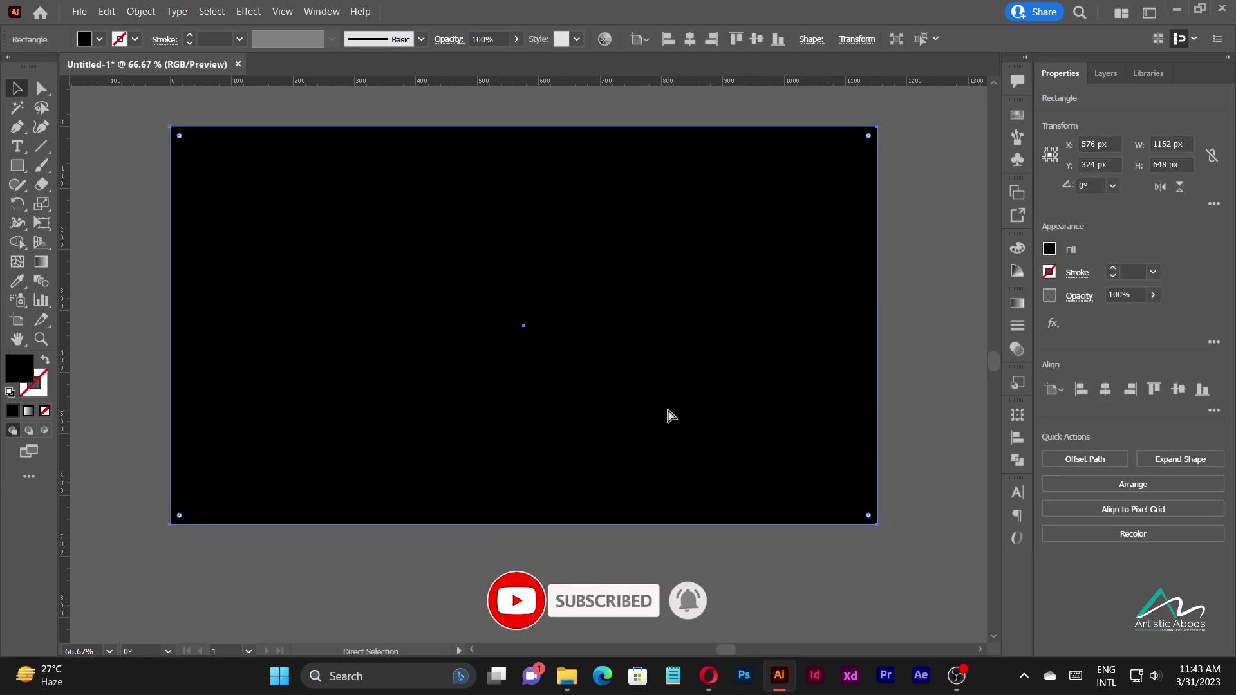
pyautogui.hotkey('ctrl', '2')
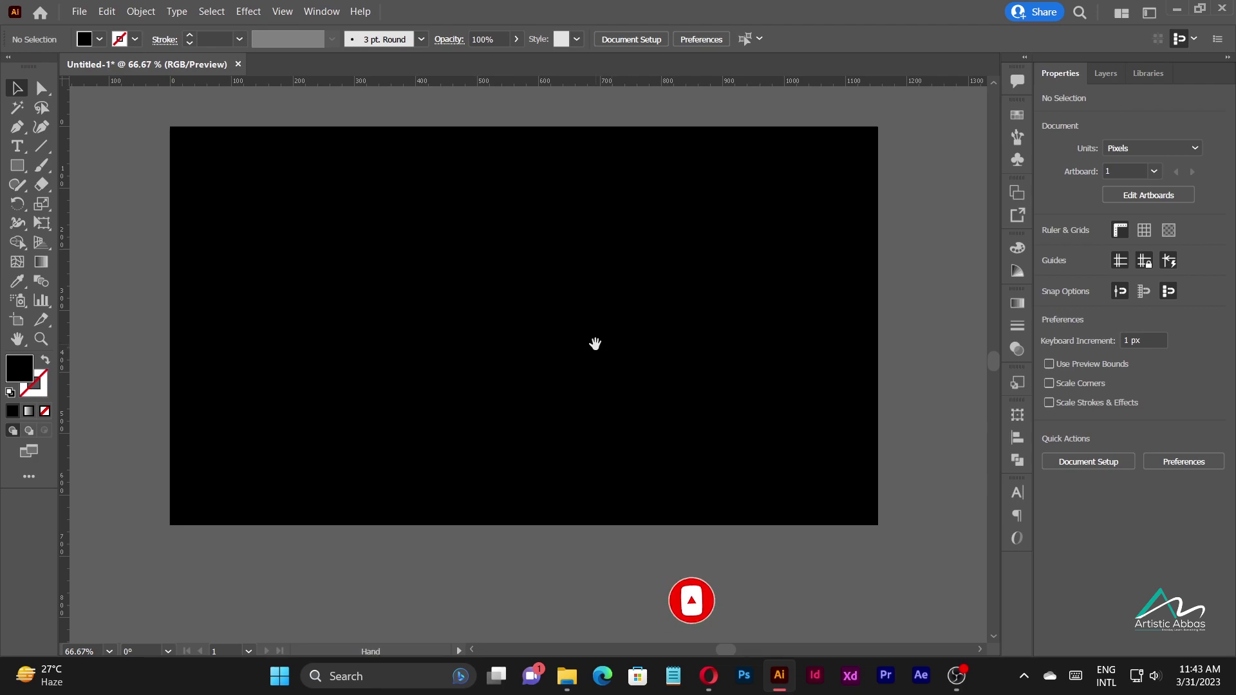
pyautogui.scroll(3, 632, 397)
pyautogui.scroll(-3, 628, 386)
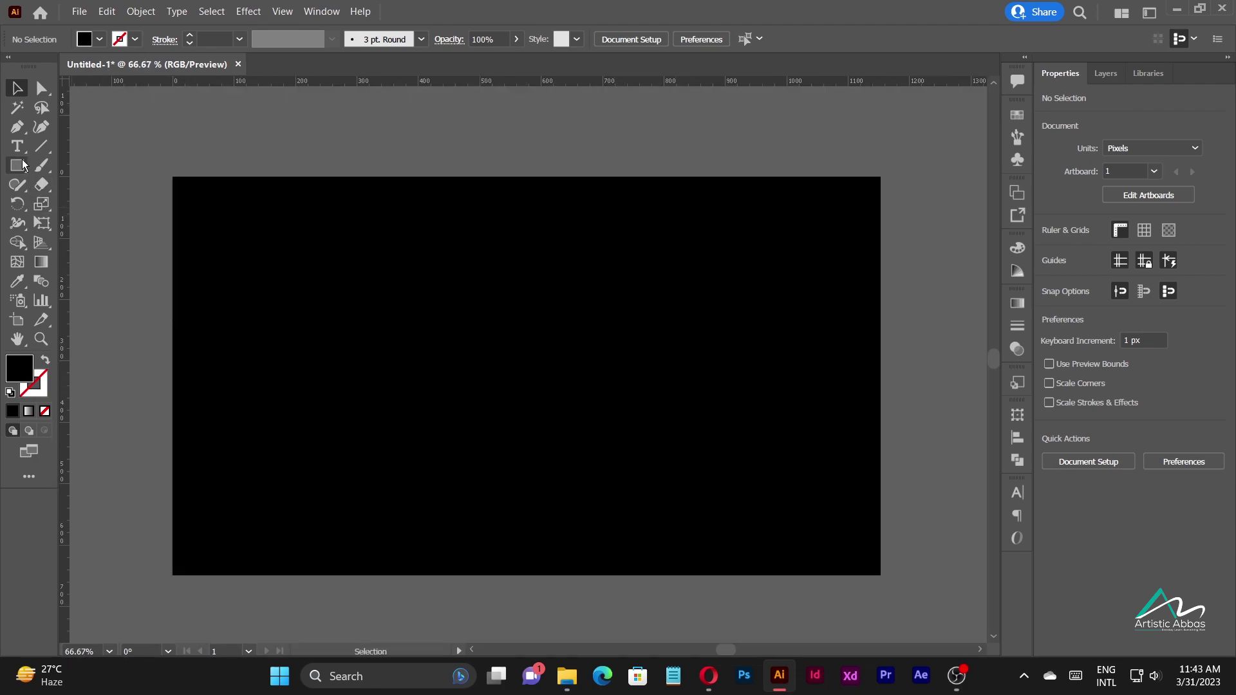
# Step: Add the designer's first name as lowercase point text on the background and scale it up to about 348 px wide
pyautogui.click(472, 348)
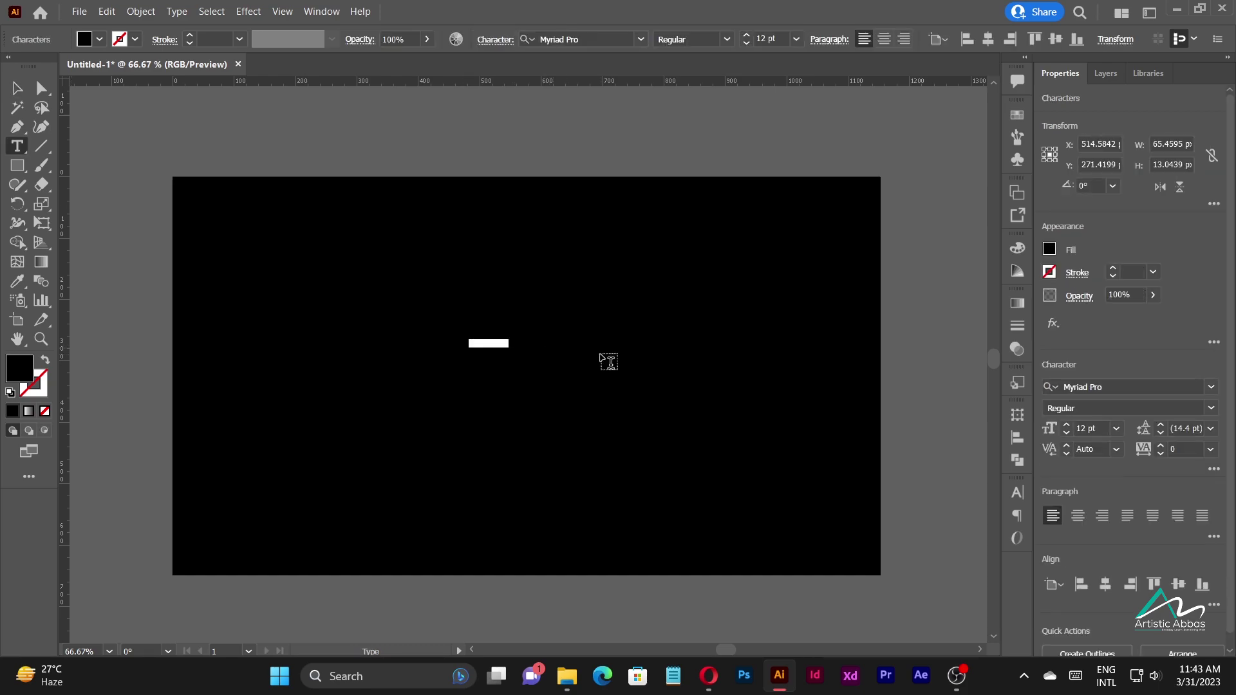
pyautogui.write('artist')
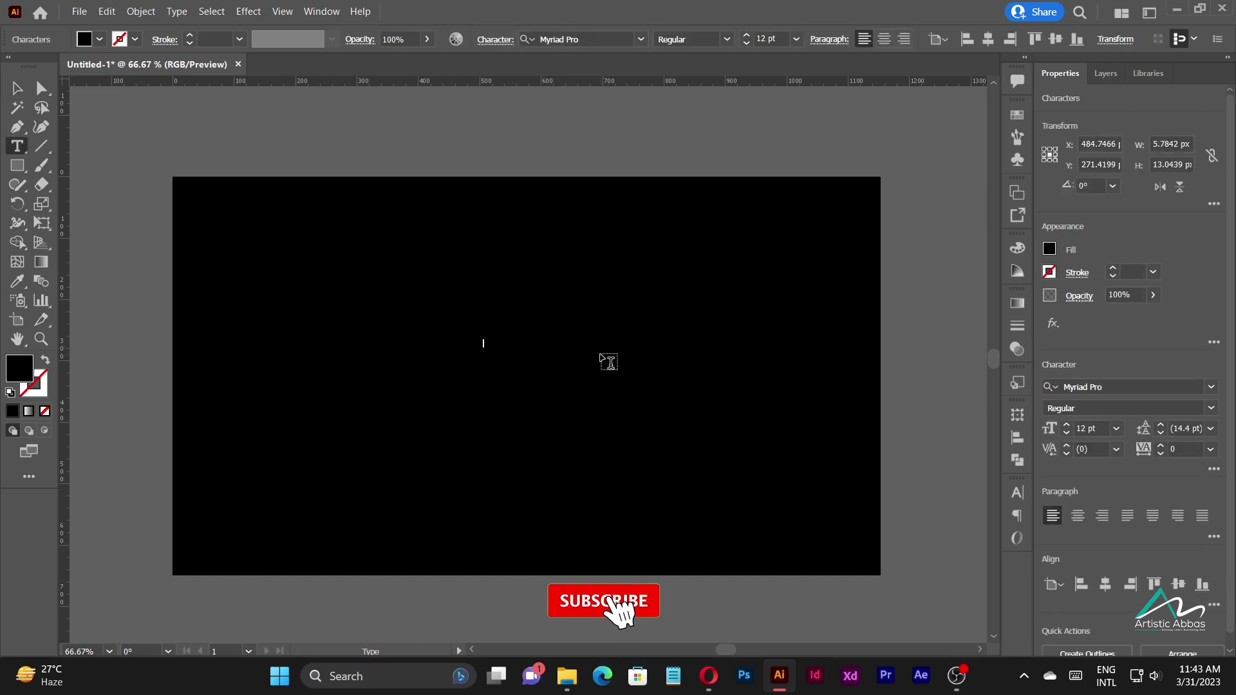
pyautogui.press('Escape')
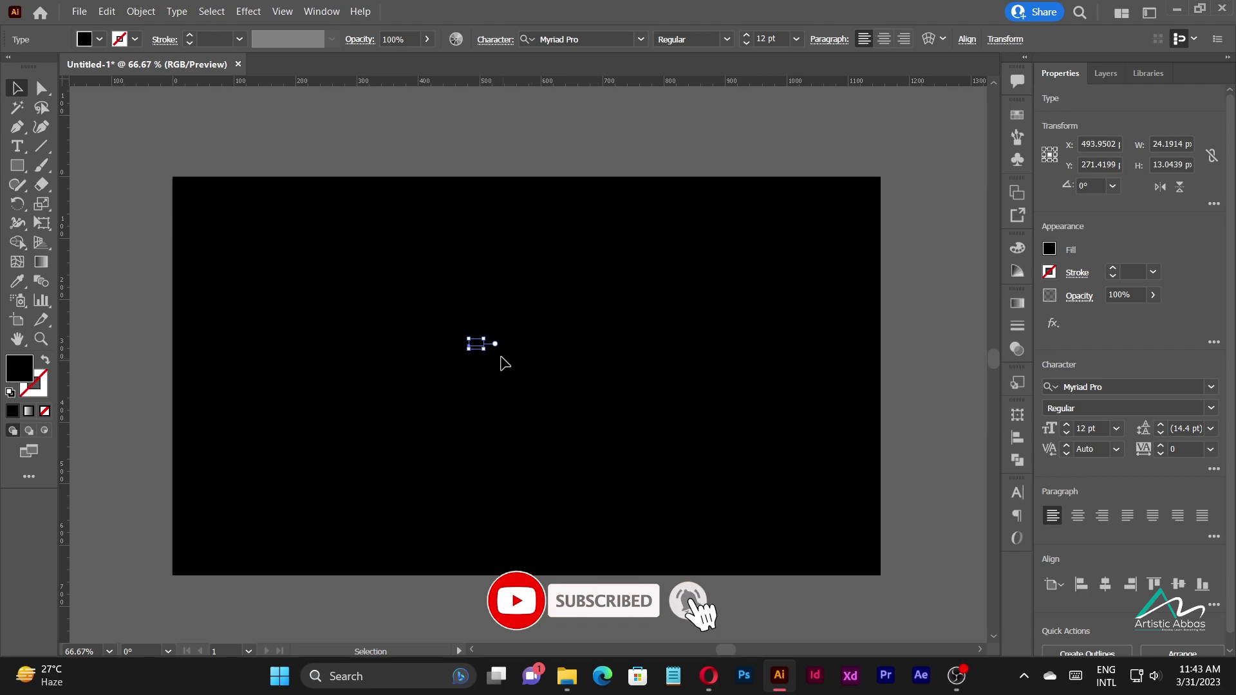
pyautogui.moveTo(486, 353); pyautogui.dragTo(584, 412)
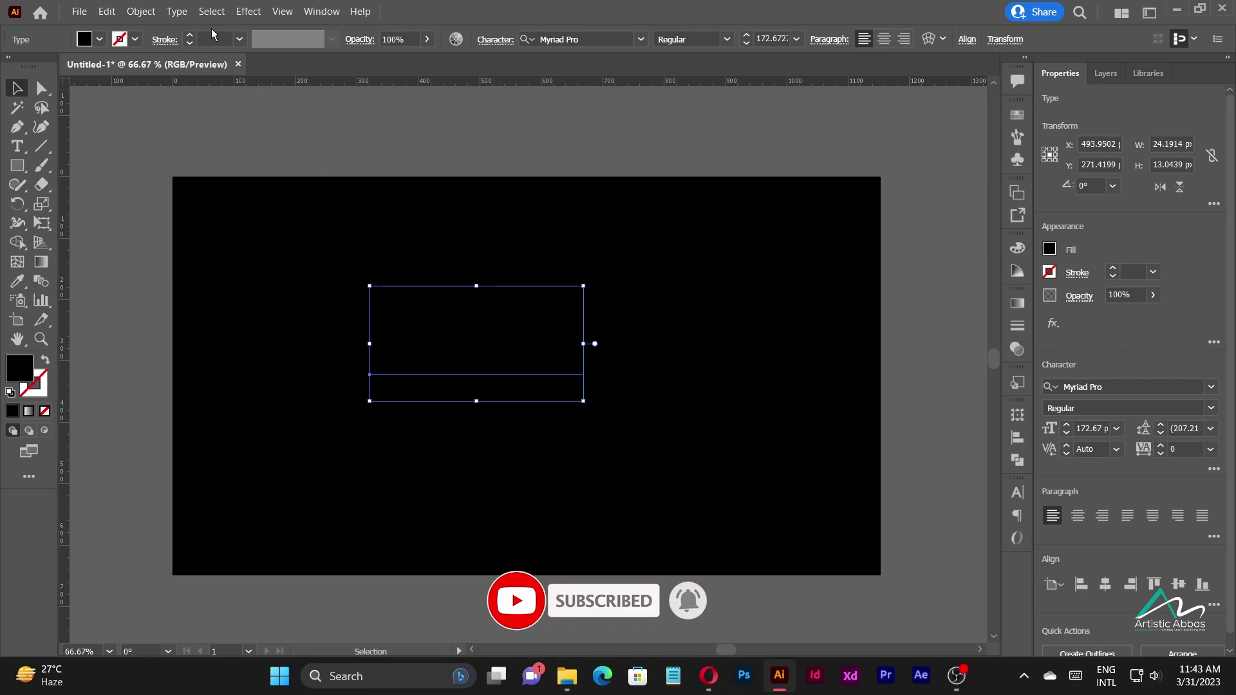
# Step: Fill the text with white and insert the missing letter "a" before the final "s"
pyautogui.click(90, 41)
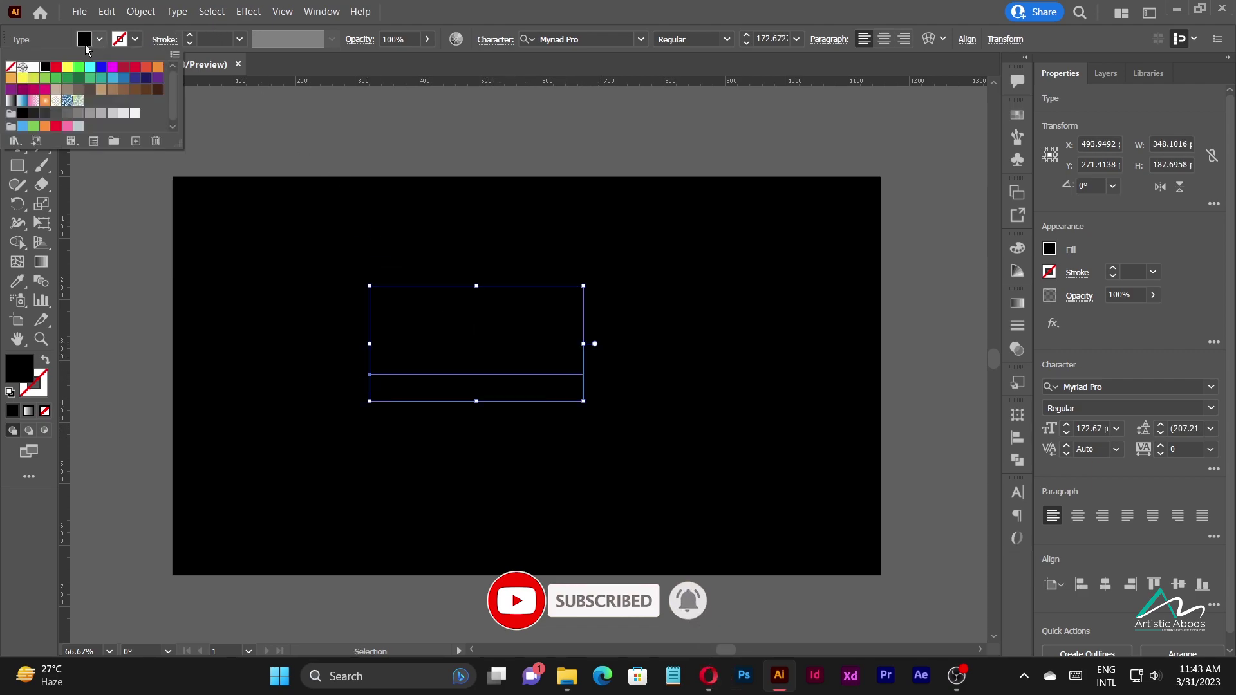
pyautogui.click(33, 67)
pyautogui.doubleClick(546, 356)
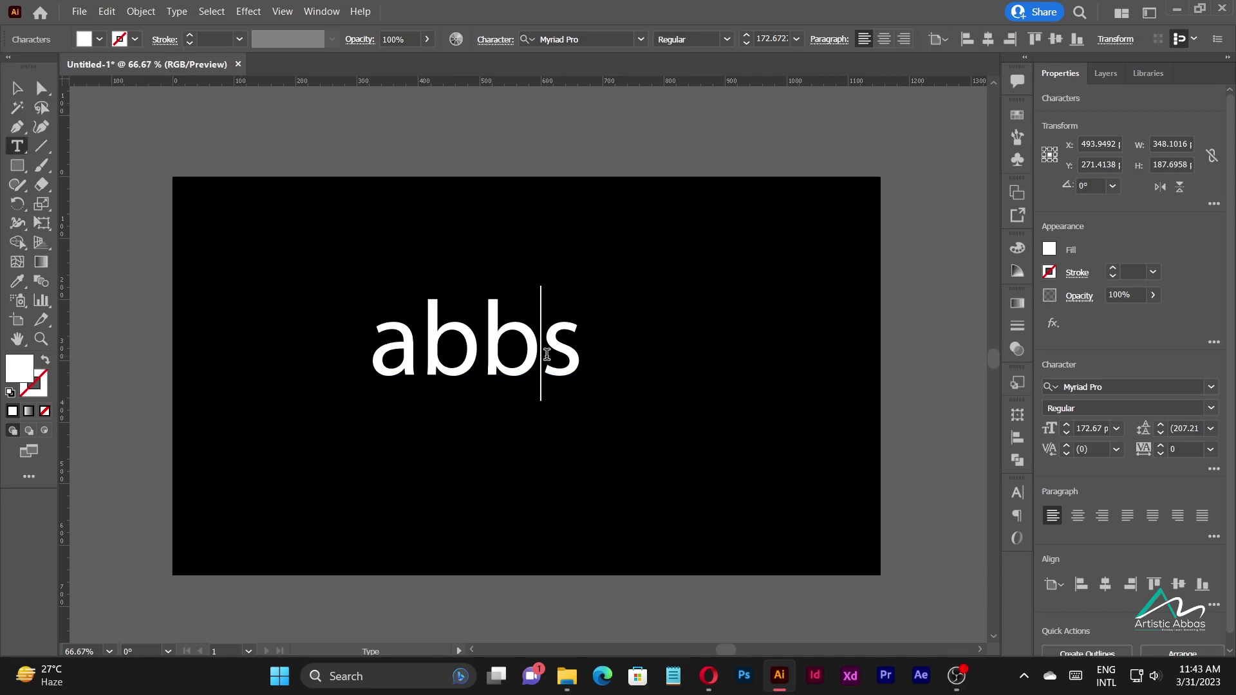
pyautogui.press('Left')
pyautogui.write('a')
pyautogui.press('Escape')
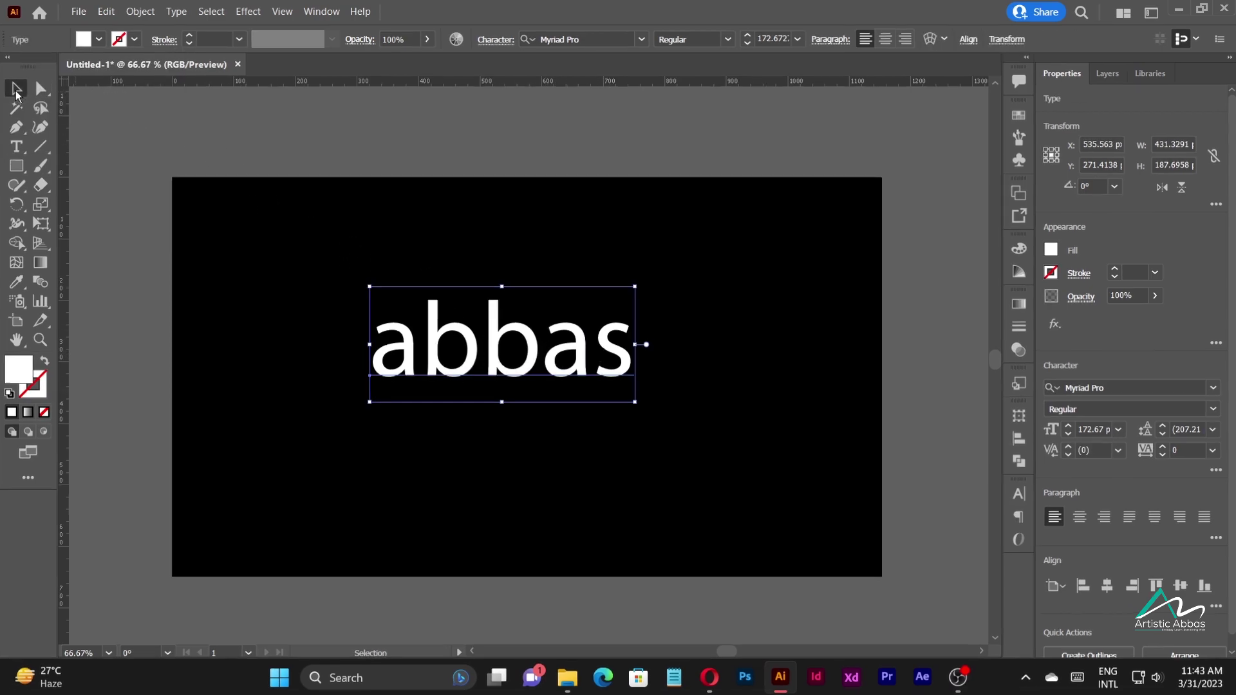
# Step: Change the text's font to Poppins in the SemiBold style
pyautogui.click(596, 37)
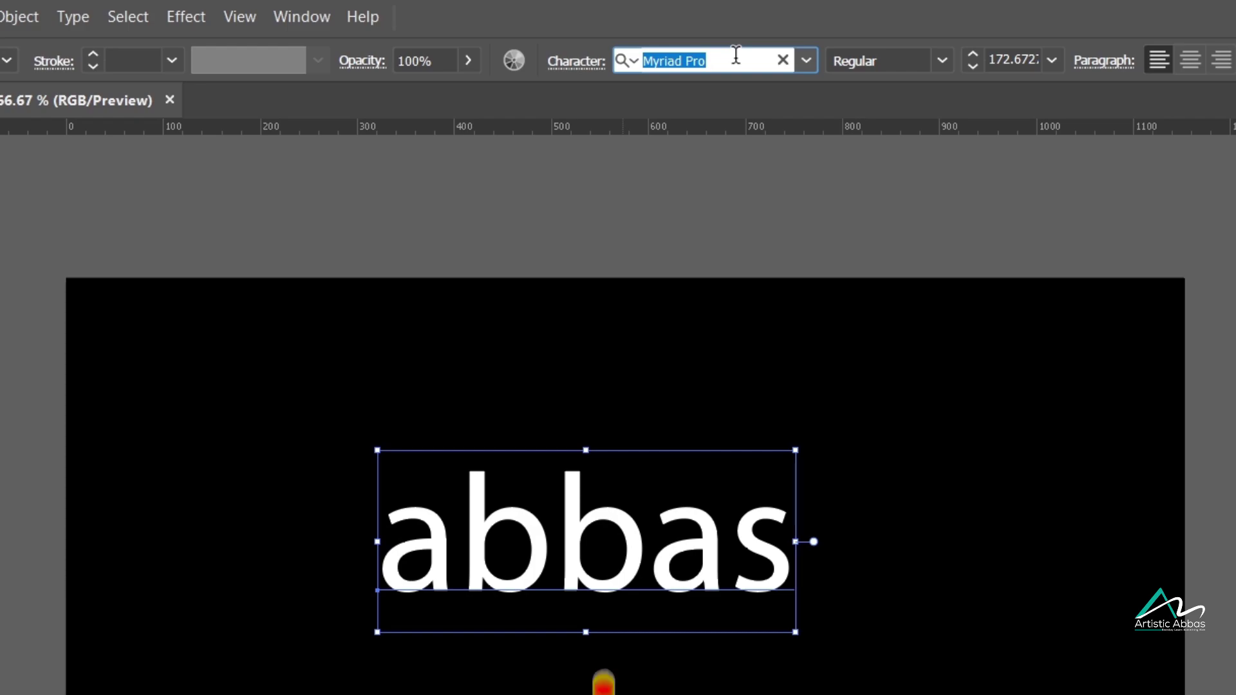
pyautogui.write('poppin')
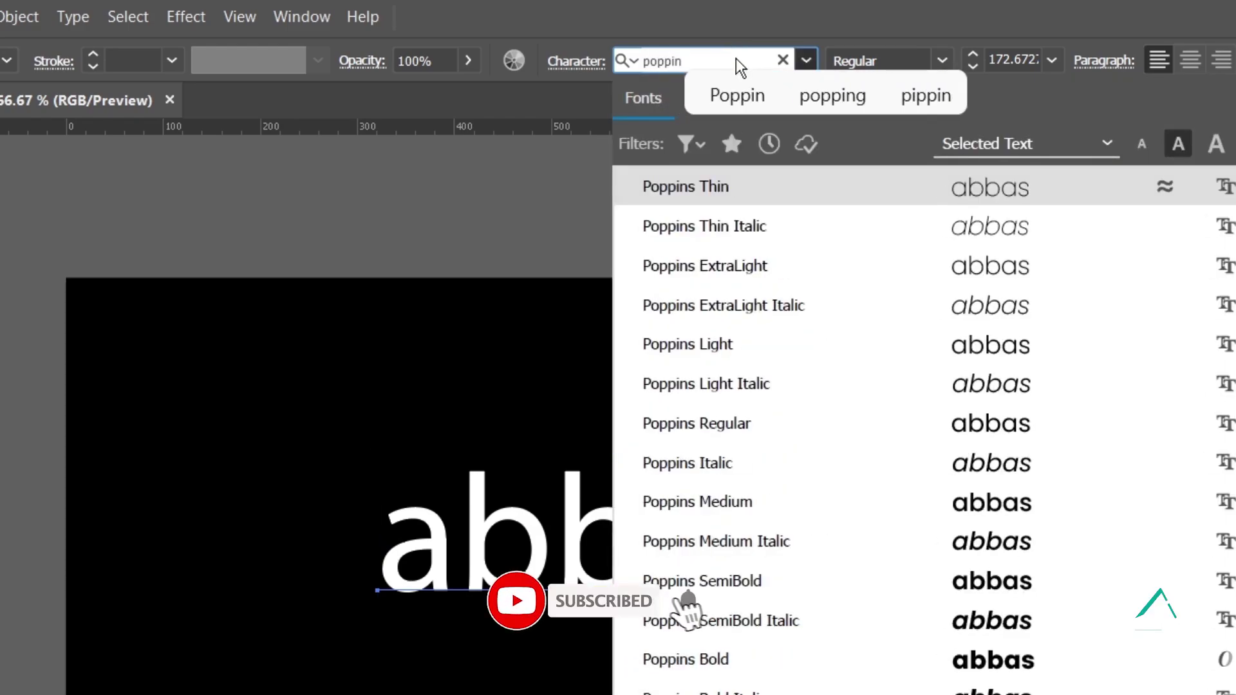
pyautogui.click(699, 187)
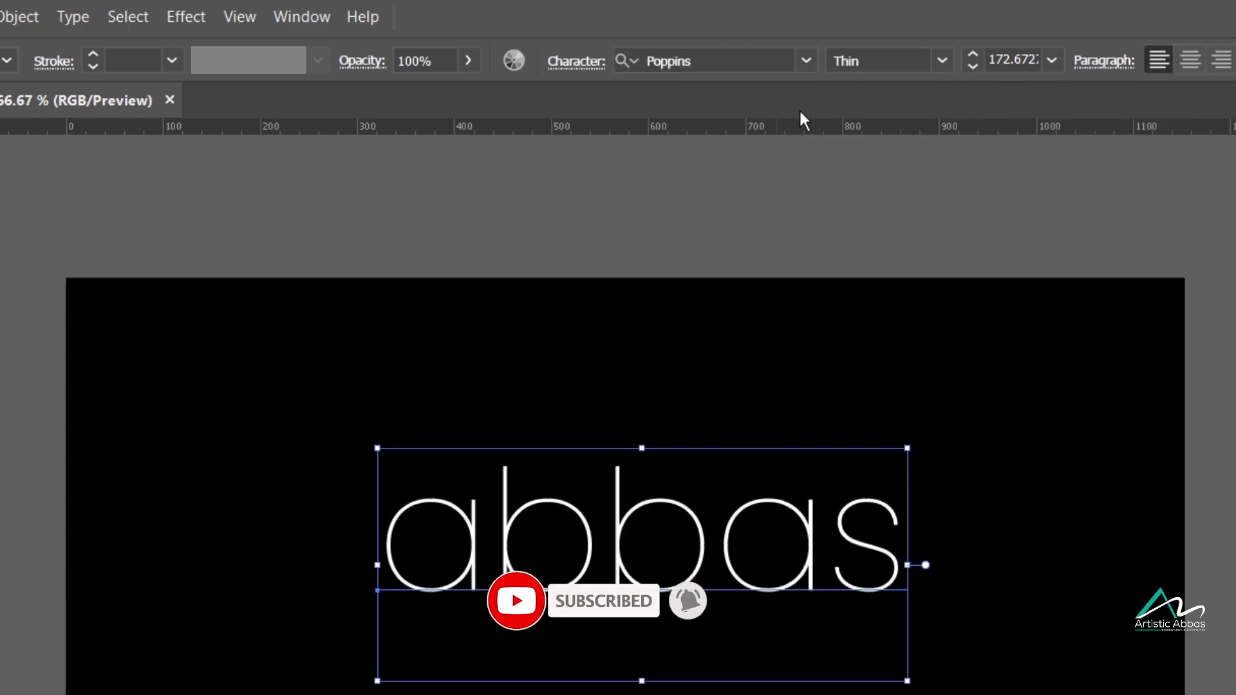
pyautogui.click(943, 60)
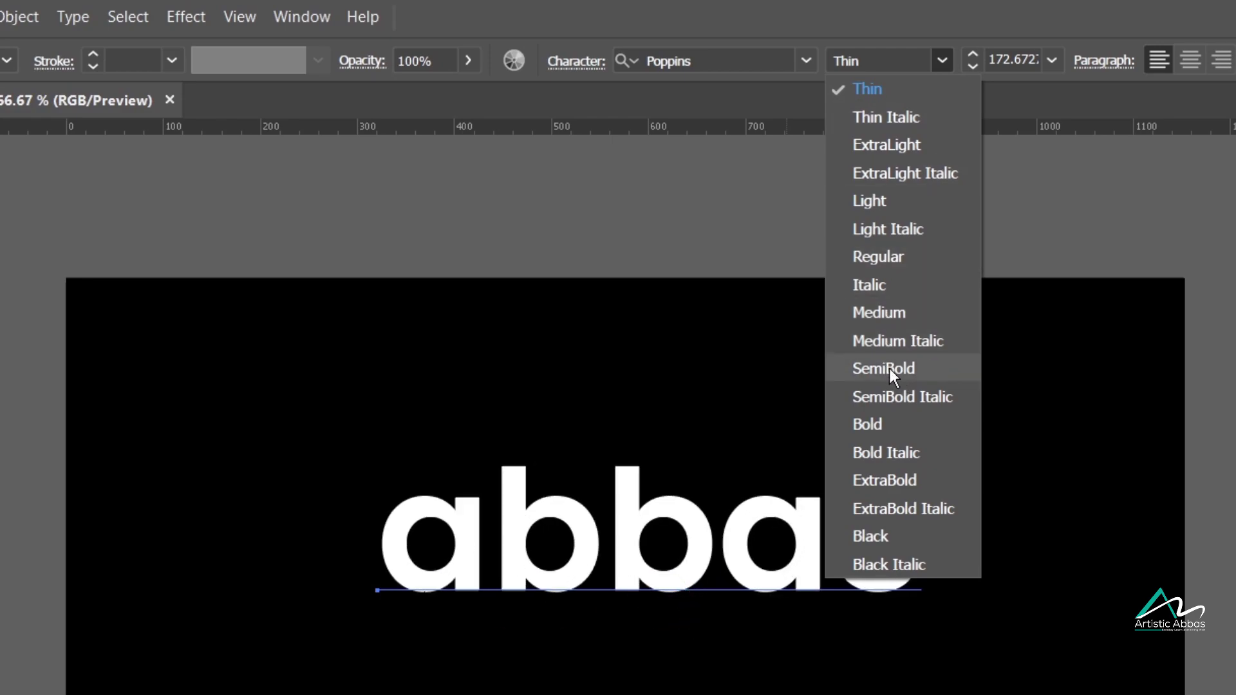
pyautogui.click(890, 368)
# Step: Scale the text down to about 119 pt and move it near the centre of the artboard
pyautogui.moveTo(910, 575); pyautogui.dragTo(910, 574)
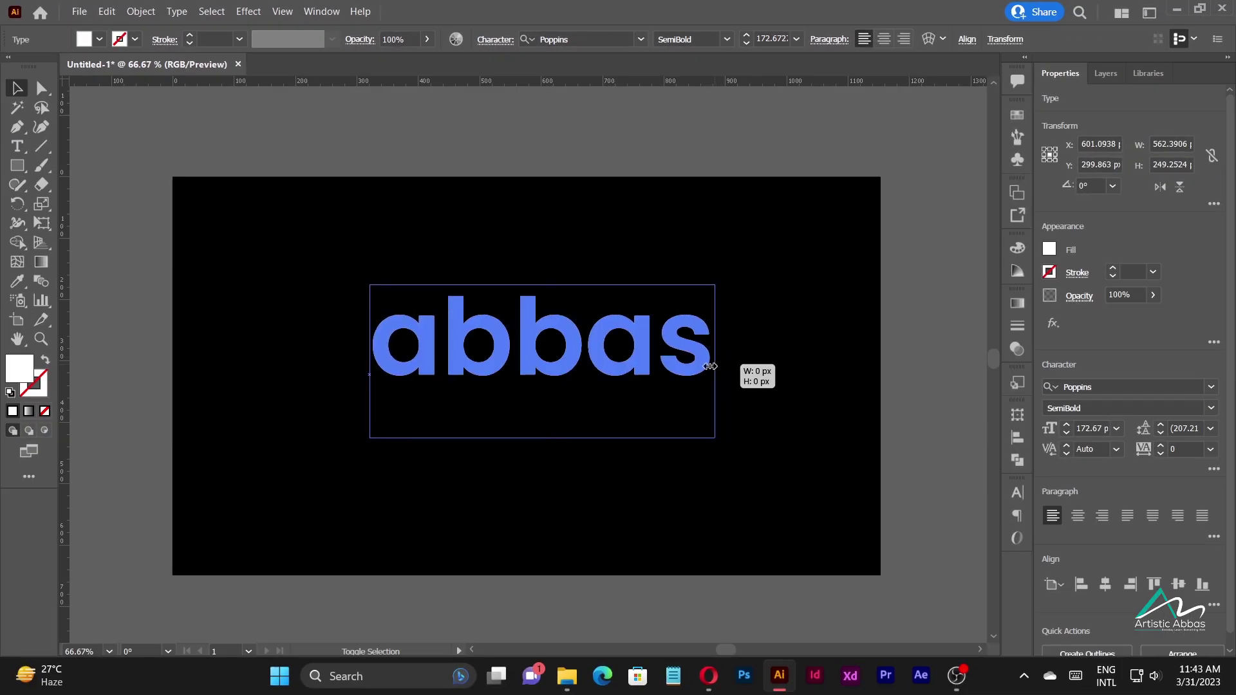
pyautogui.moveTo(710, 366); pyautogui.dragTo(669, 361)
pyautogui.moveTo(590, 354); pyautogui.dragTo(557, 362)
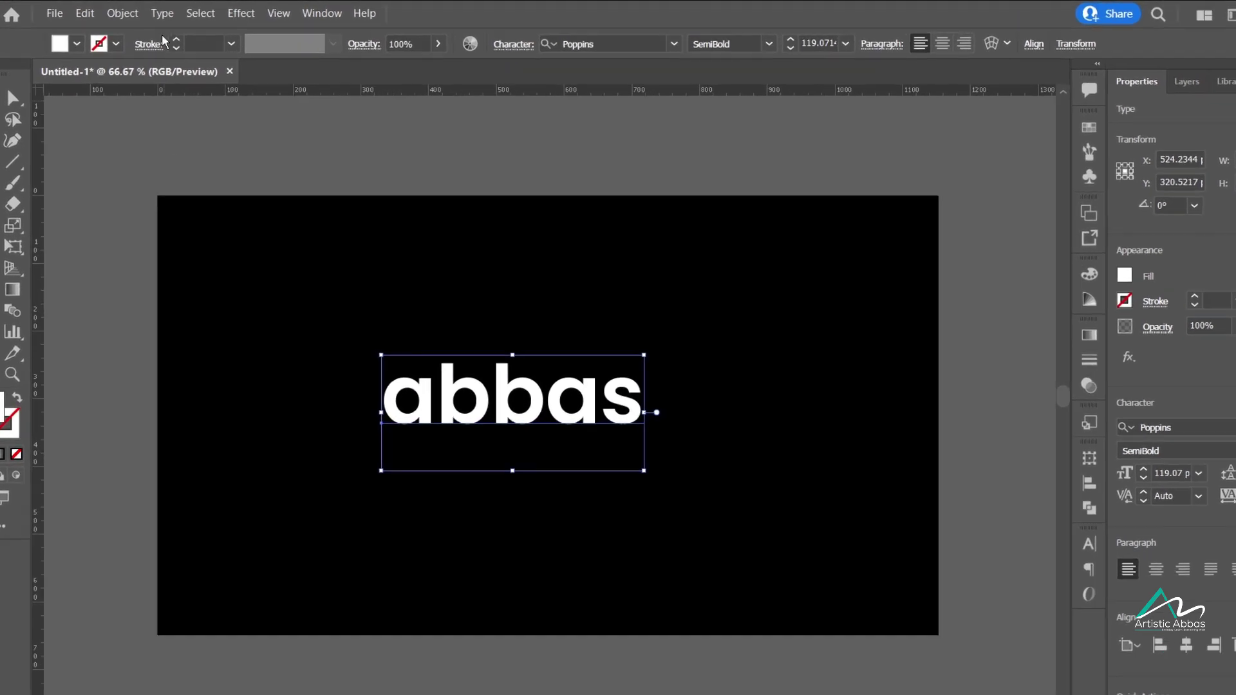
# Step: Apply the classic 3D Extrude & Bevel effect to the text with the Isometric Top position and an extrude depth of 0 pt
pyautogui.click(248, 12)
pyautogui.moveTo(304, 111)
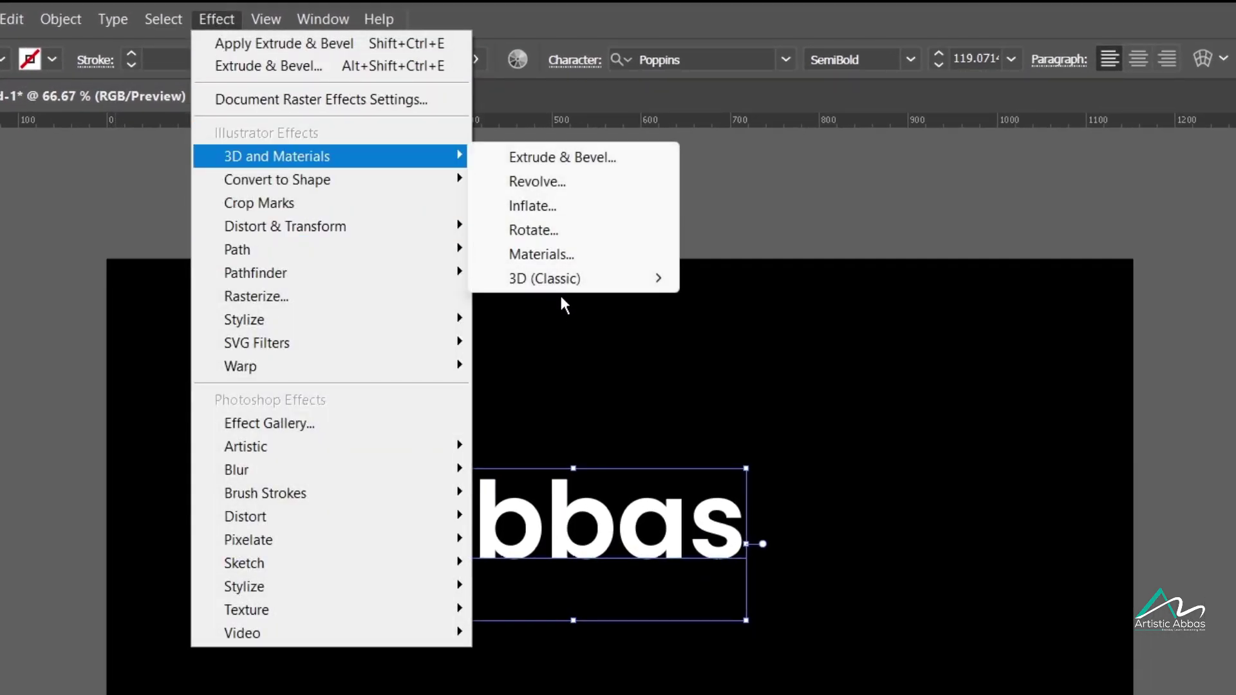
pyautogui.moveTo(544, 286)
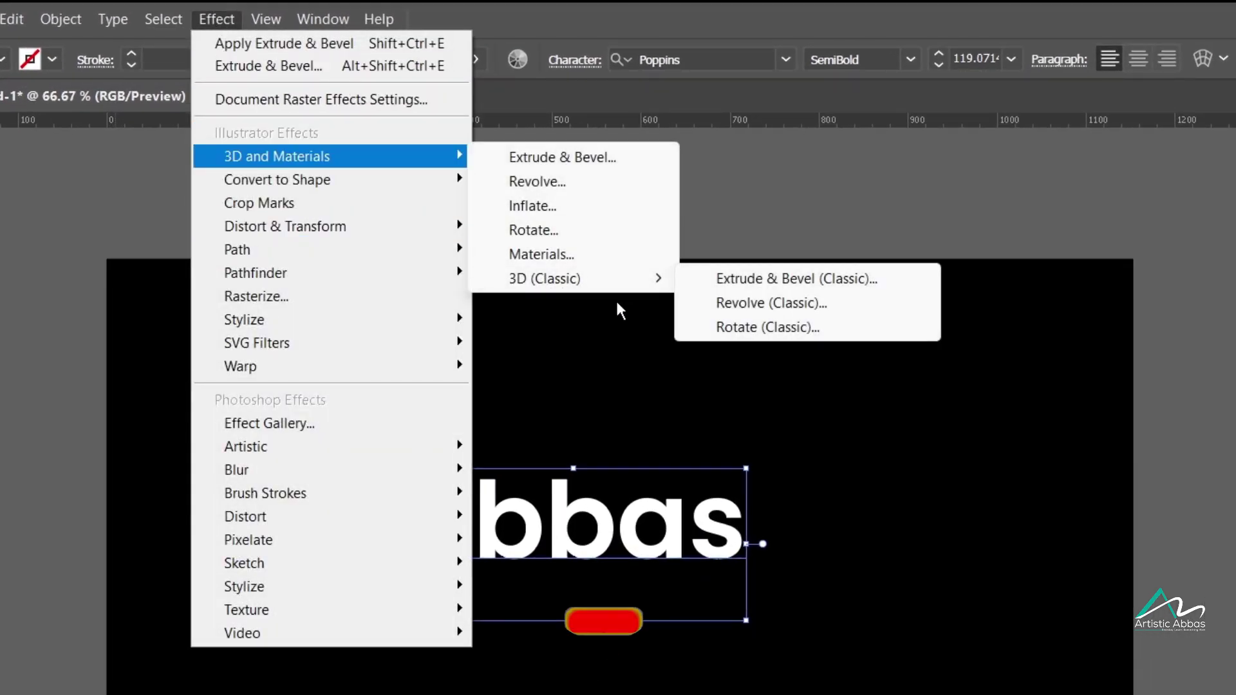
pyautogui.click(765, 279)
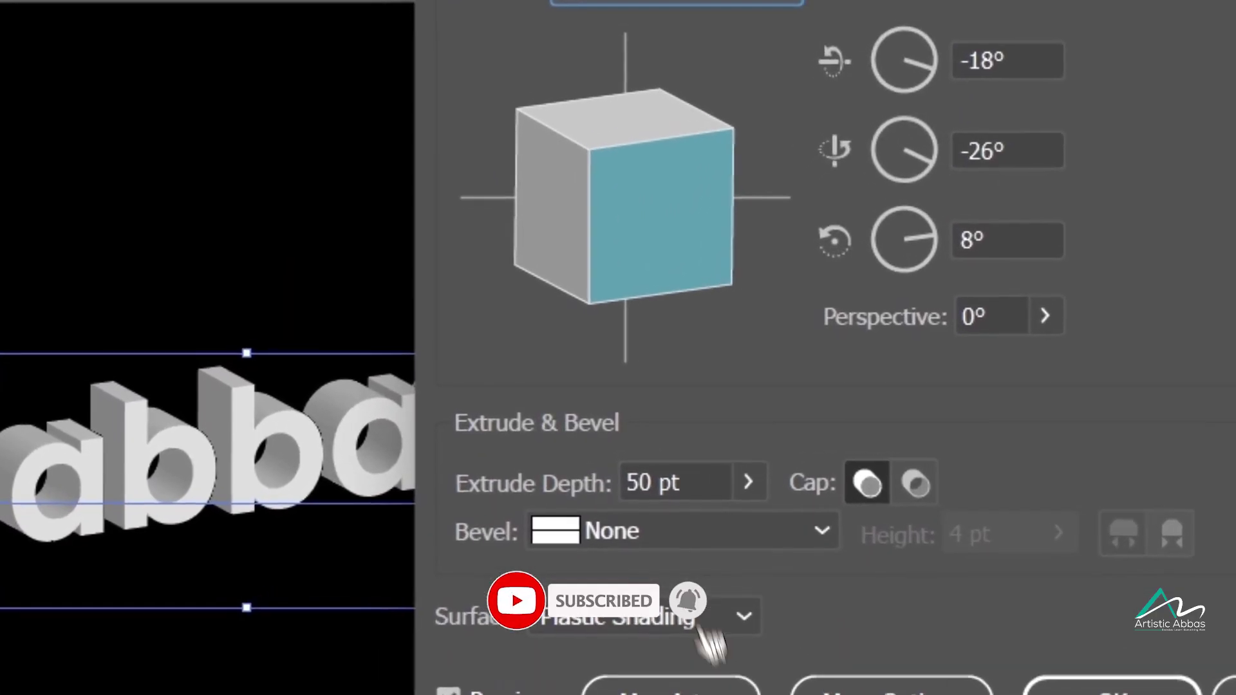
pyautogui.click(662, 41)
pyautogui.click(676, 694)
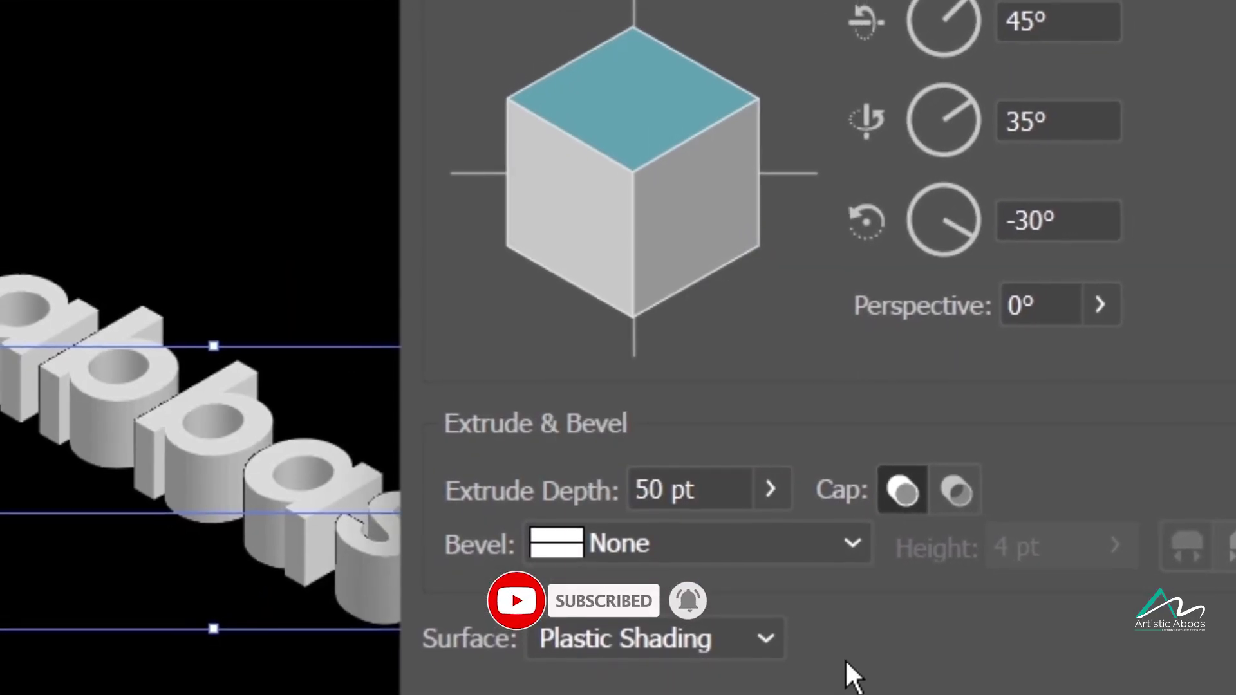
pyautogui.doubleClick(692, 474)
pyautogui.write('0')
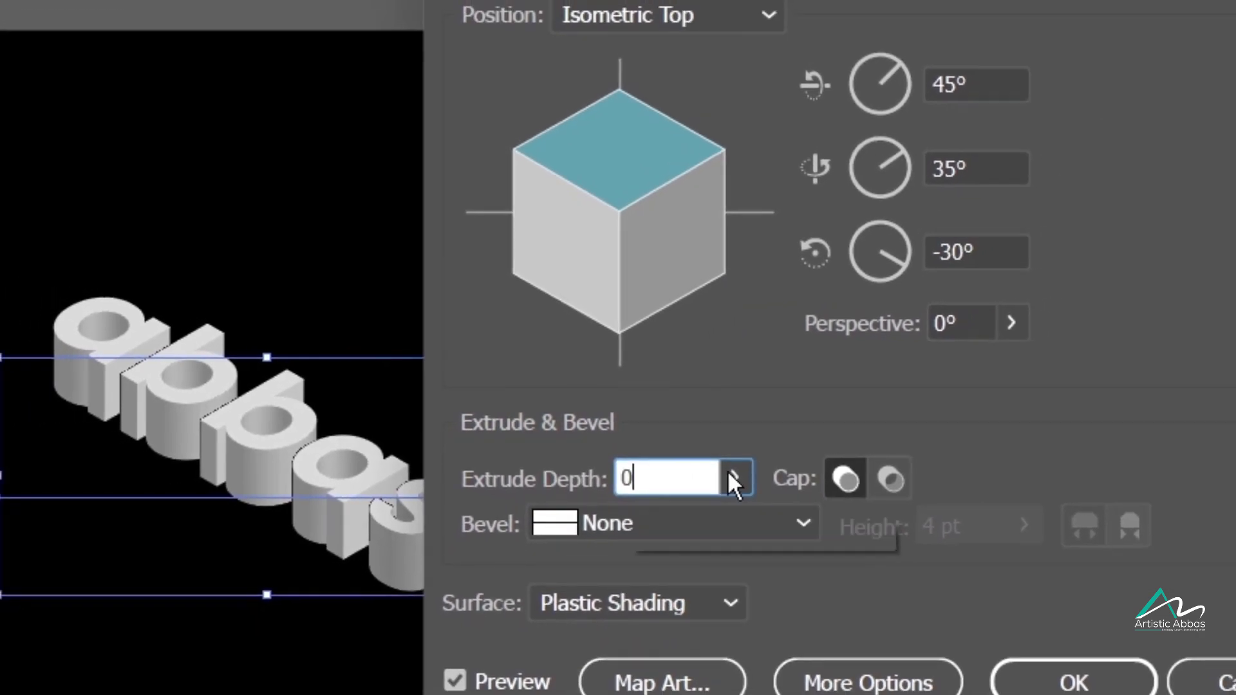
pyautogui.click(1049, 669)
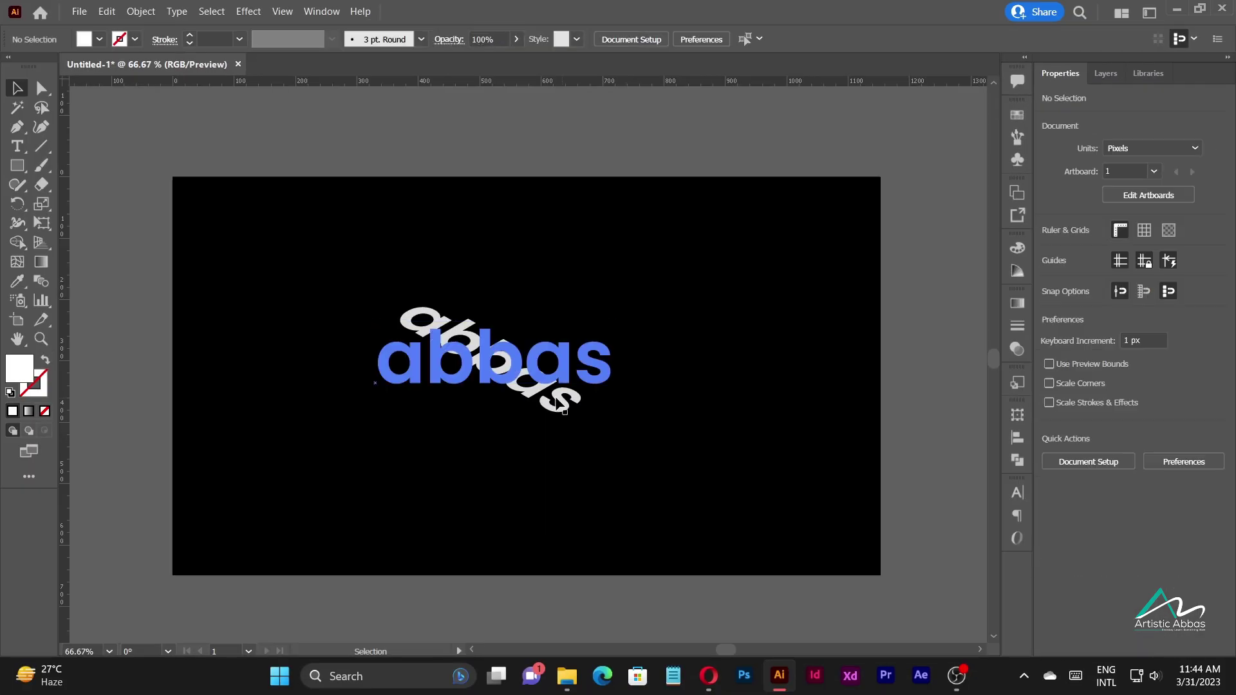
# Step: Expand the appearance of the isometric text and duplicate it, placing one copy directly below and one up to the right
pyautogui.moveTo(552, 402); pyautogui.dragTo(541, 402)
pyautogui.click(148, 11)
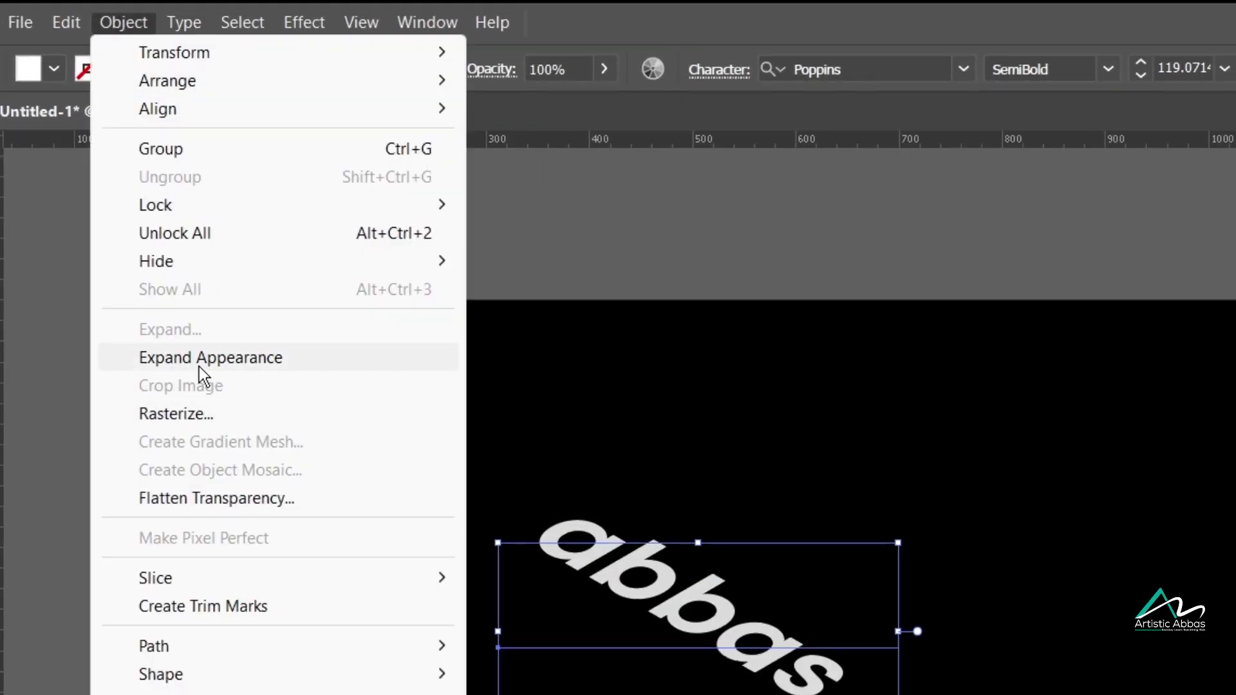
pyautogui.click(186, 211)
pyautogui.moveTo(769, 663); pyautogui.dragTo(743, 694)
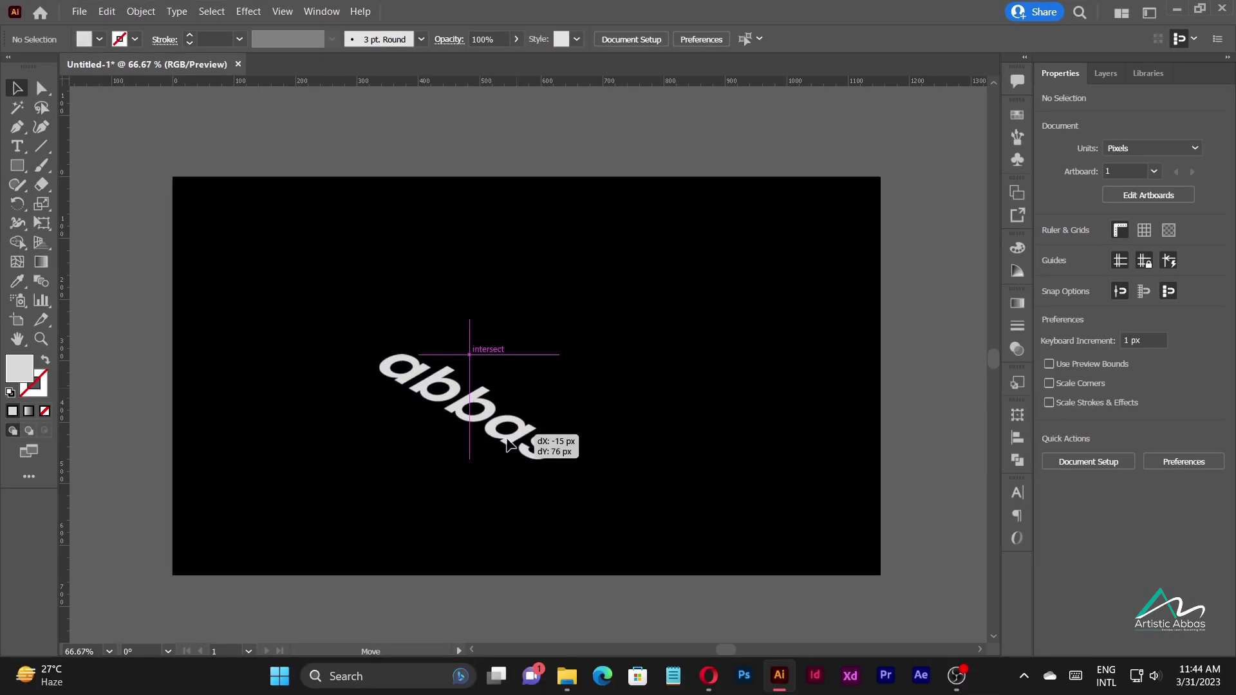
pyautogui.moveTo(508, 458); pyautogui.dragTo(644, 332)
# Step: Give the upper of the two stacked text copies an orange stroke and remove its fill
pyautogui.click(379, 275)
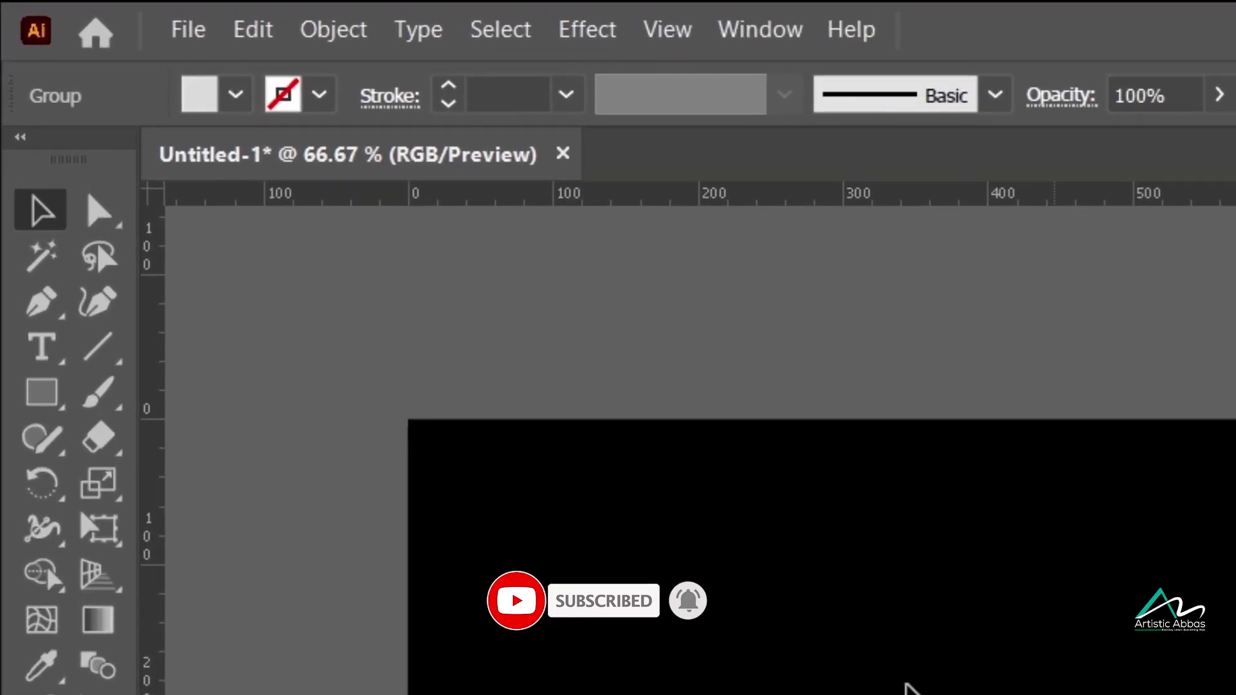
pyautogui.click(320, 103)
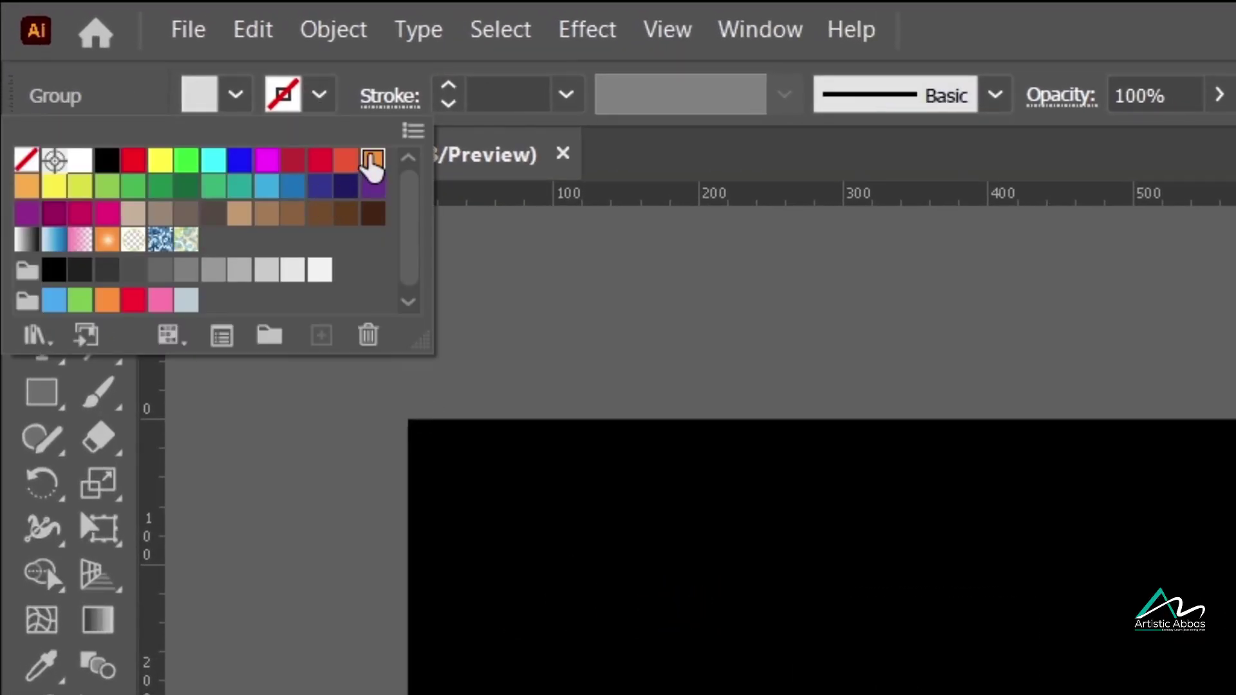
pyautogui.click(372, 161)
pyautogui.click(236, 98)
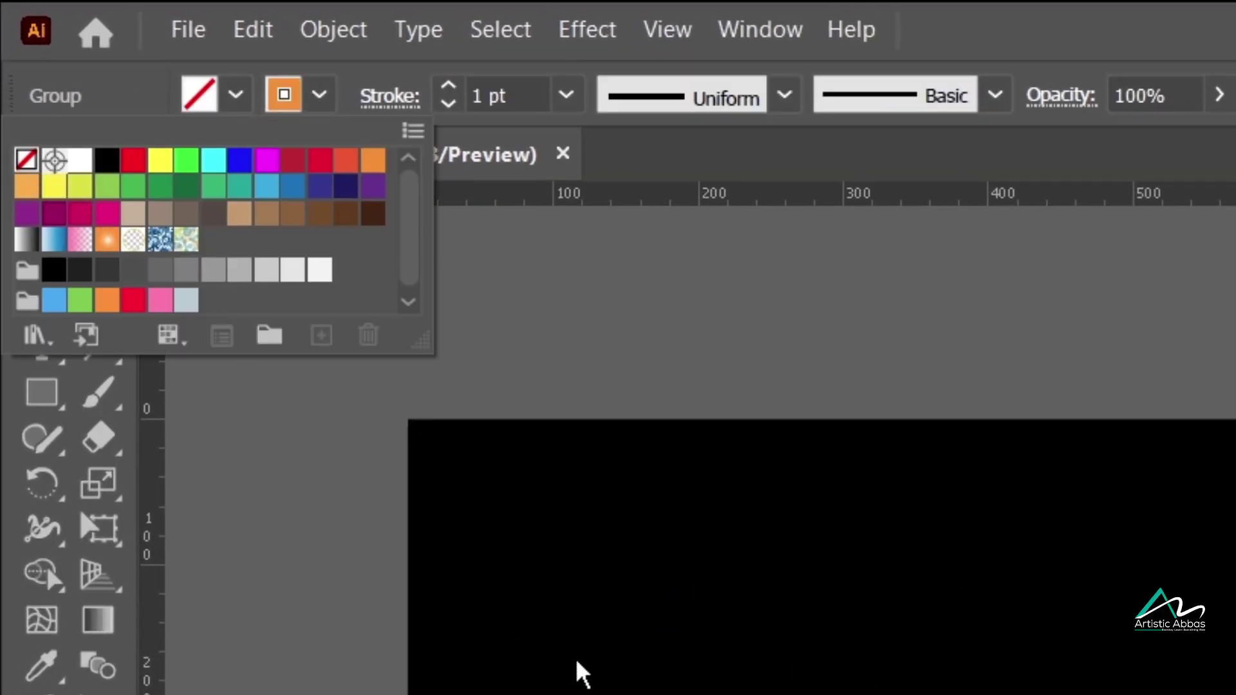
# Step: Remove the fill from the lower stacked text copy and give it a 1 pt black stroke
pyautogui.click(574, 656)
pyautogui.click(589, 692)
pyautogui.click(579, 693)
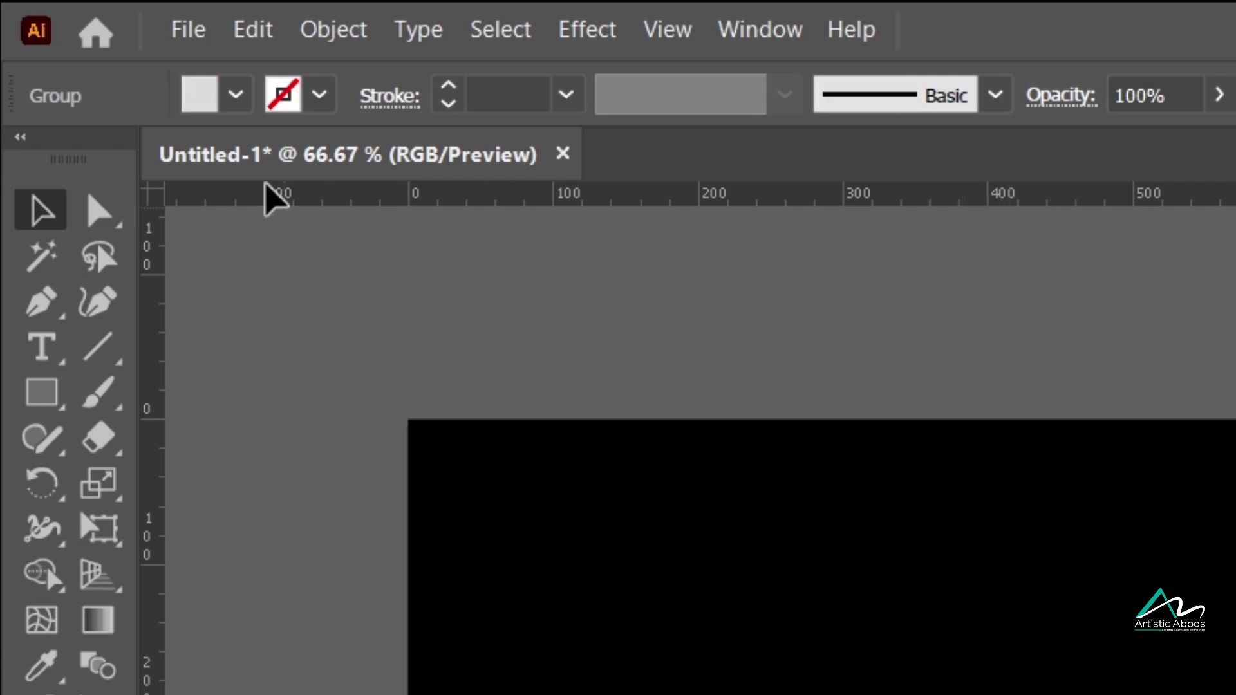
pyautogui.click(237, 98)
pyautogui.click(27, 159)
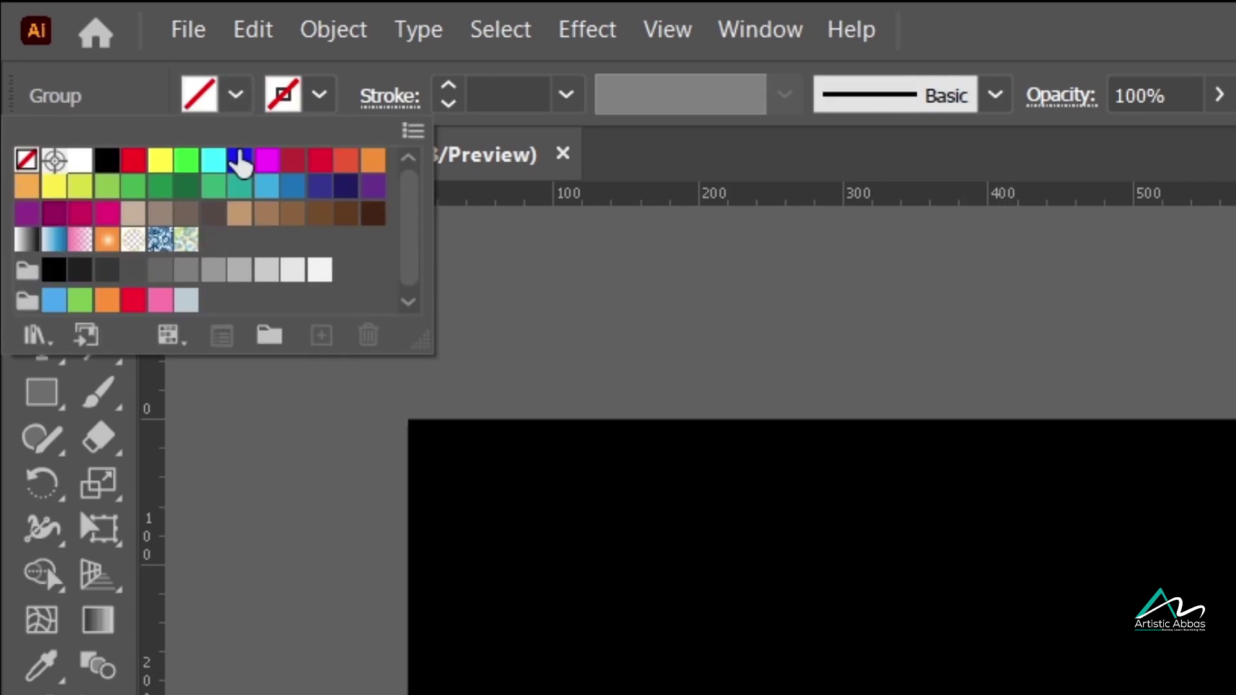
pyautogui.click(319, 94)
pyautogui.click(319, 94)
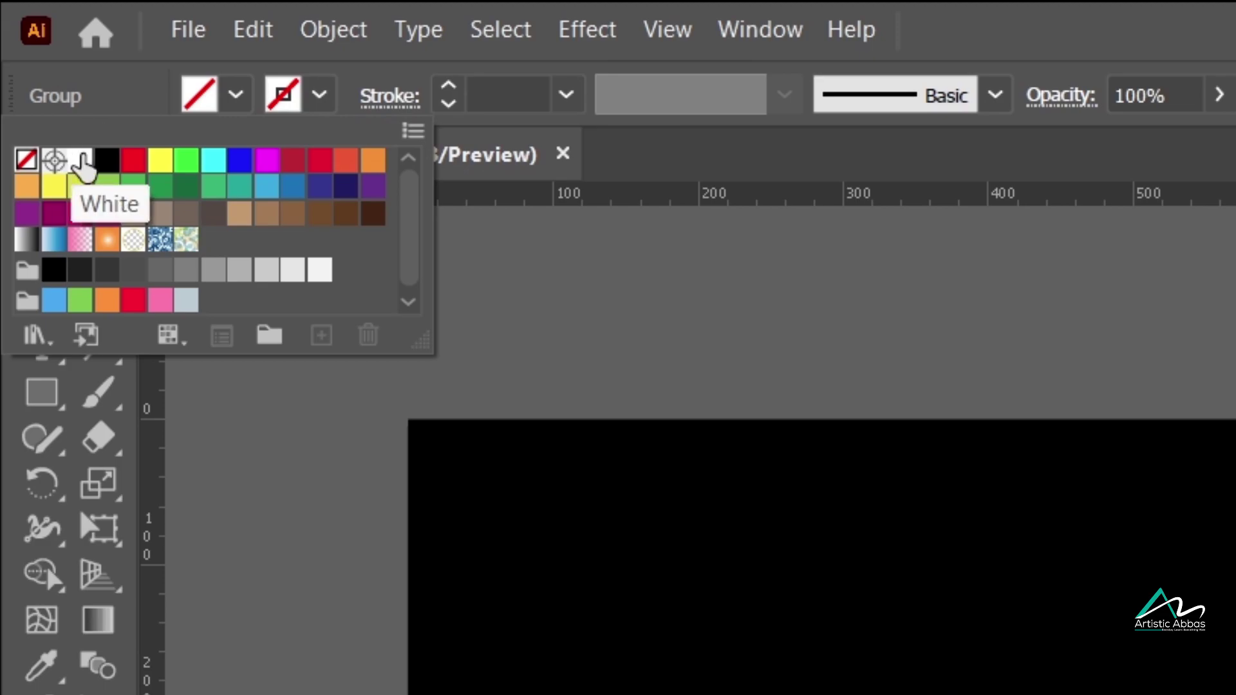
pyautogui.click(239, 270)
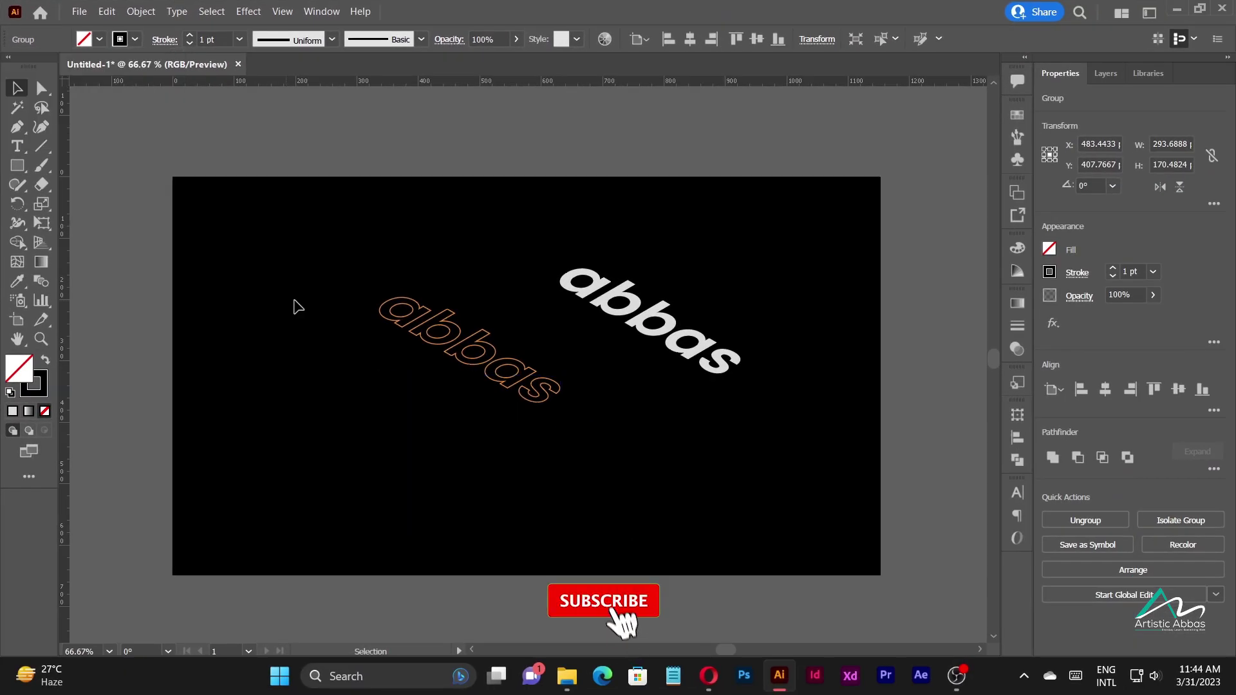
# Step: Set the blend spacing to Specified Steps for the two stacked outlined text copies
pyautogui.moveTo(339, 257); pyautogui.dragTo(500, 446)
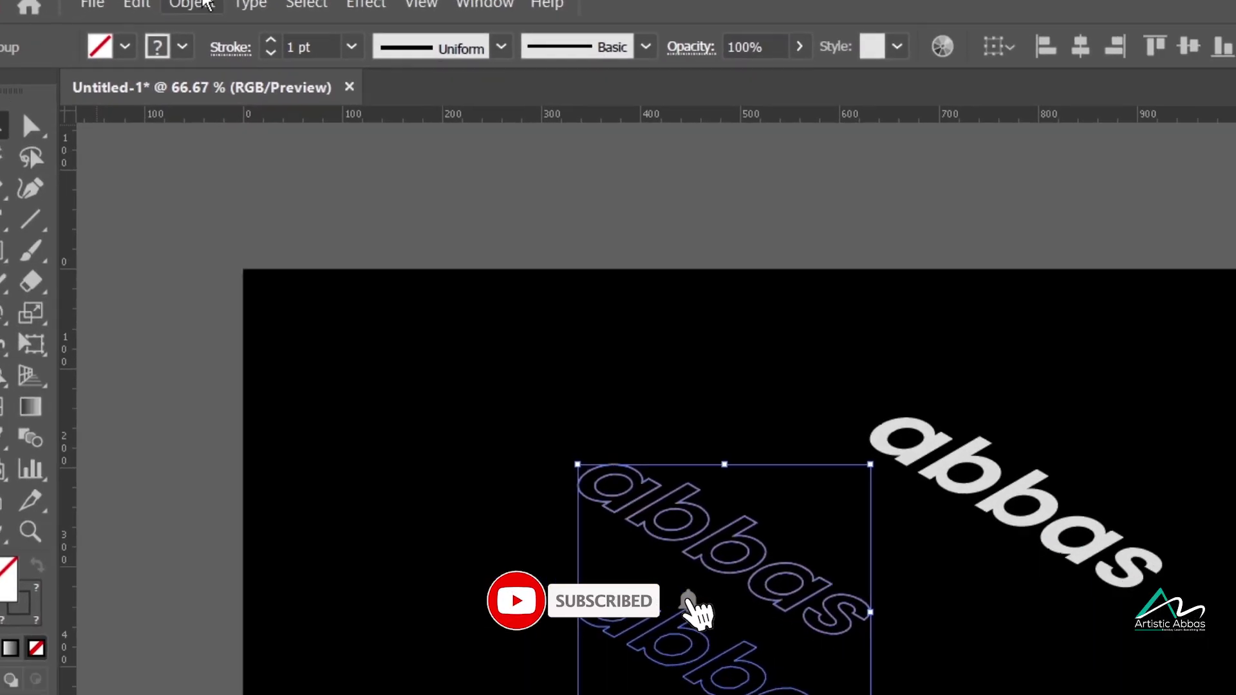
pyautogui.click(204, 5)
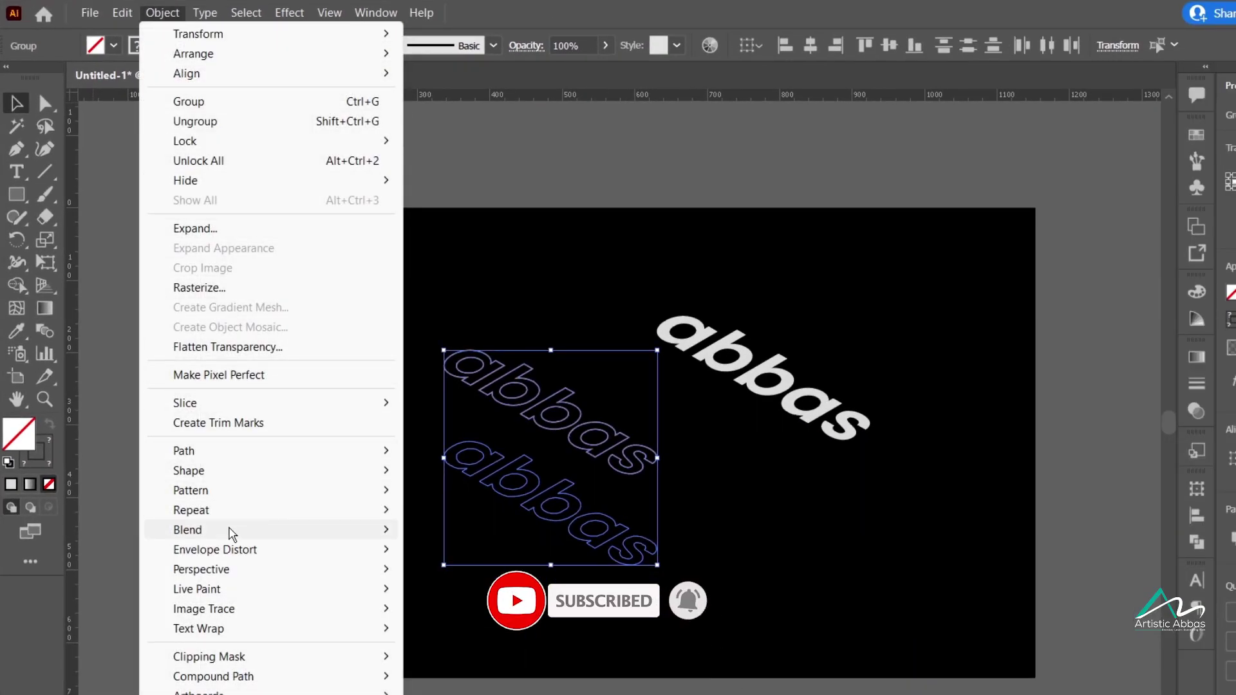
pyautogui.moveTo(229, 530)
pyautogui.click(465, 577)
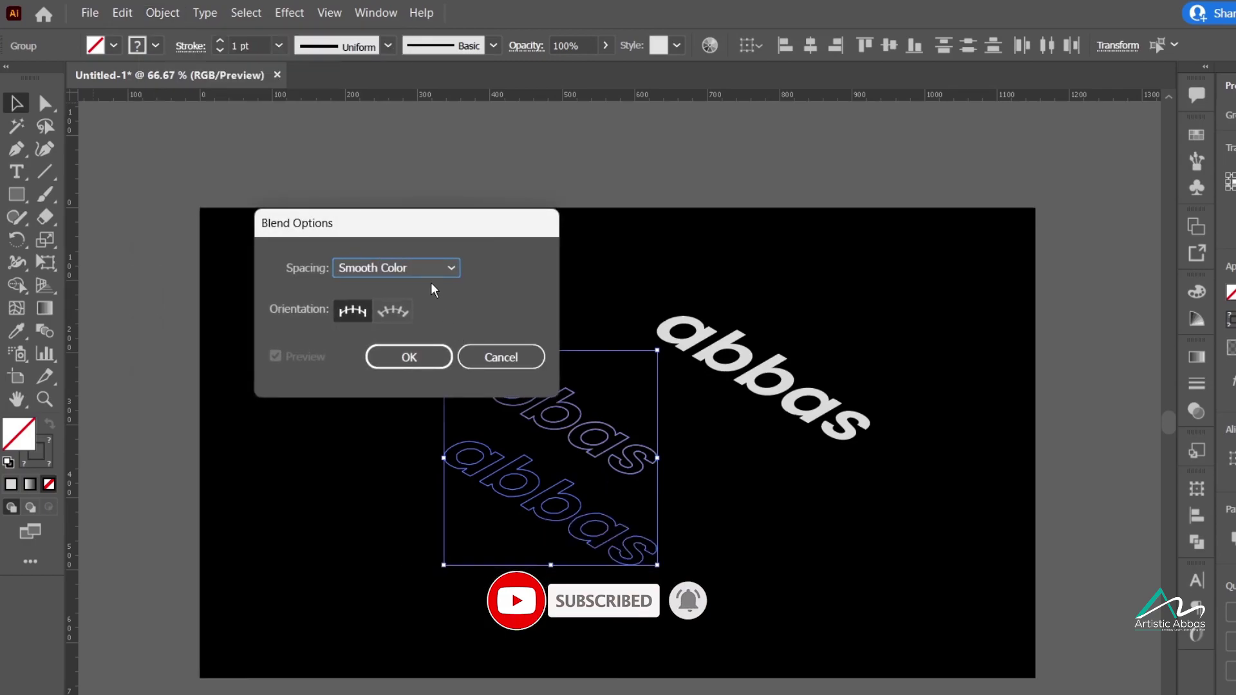
pyautogui.click(419, 268)
pyautogui.click(399, 310)
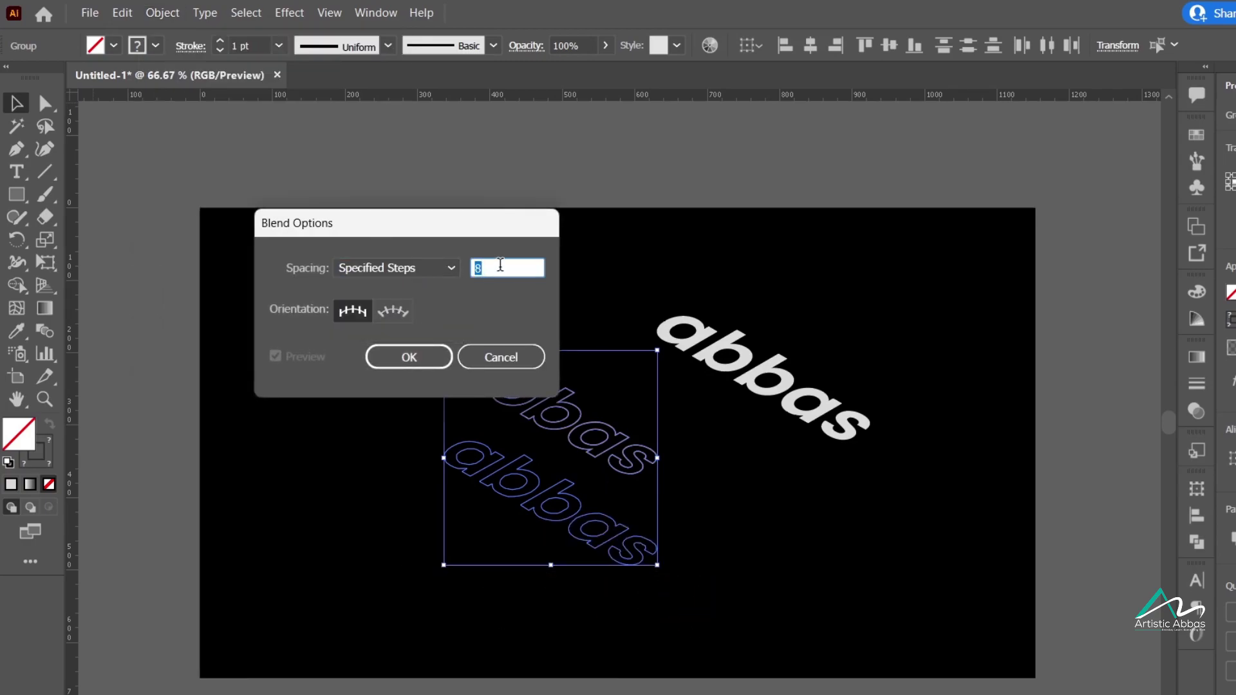
pyautogui.click(409, 358)
# Step: Make a blend between the orange and black outlined text copies
pyautogui.click(162, 12)
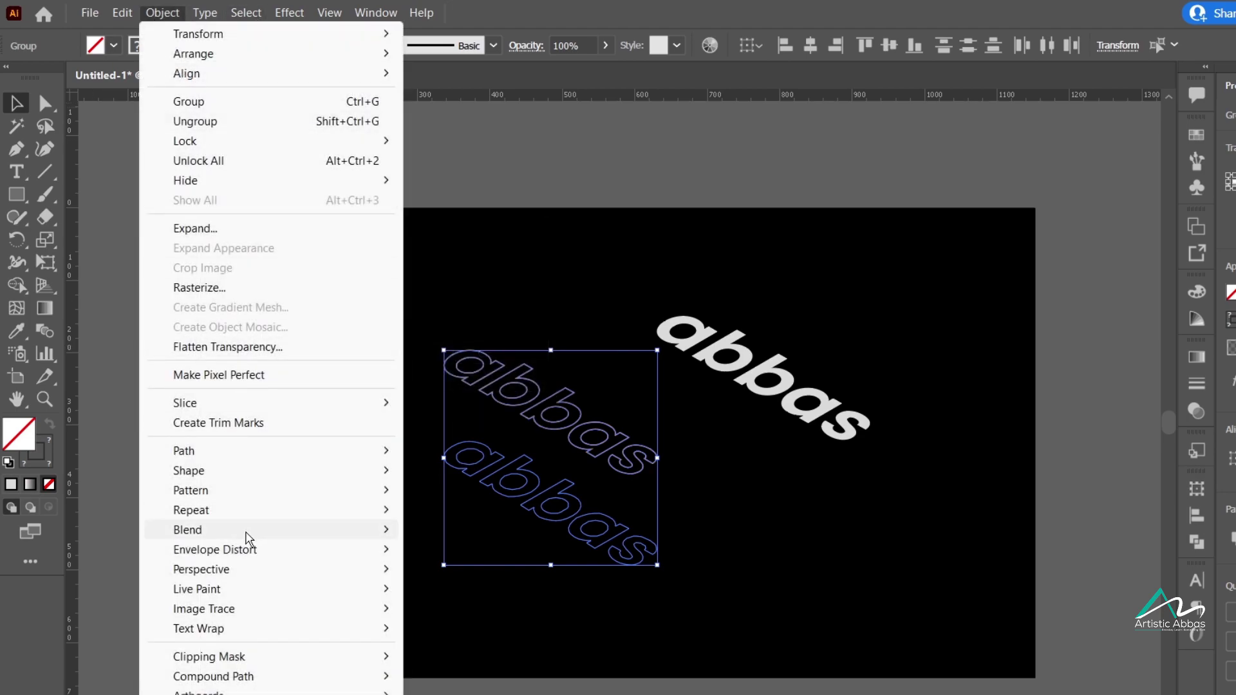
pyautogui.moveTo(250, 539)
pyautogui.click(483, 529)
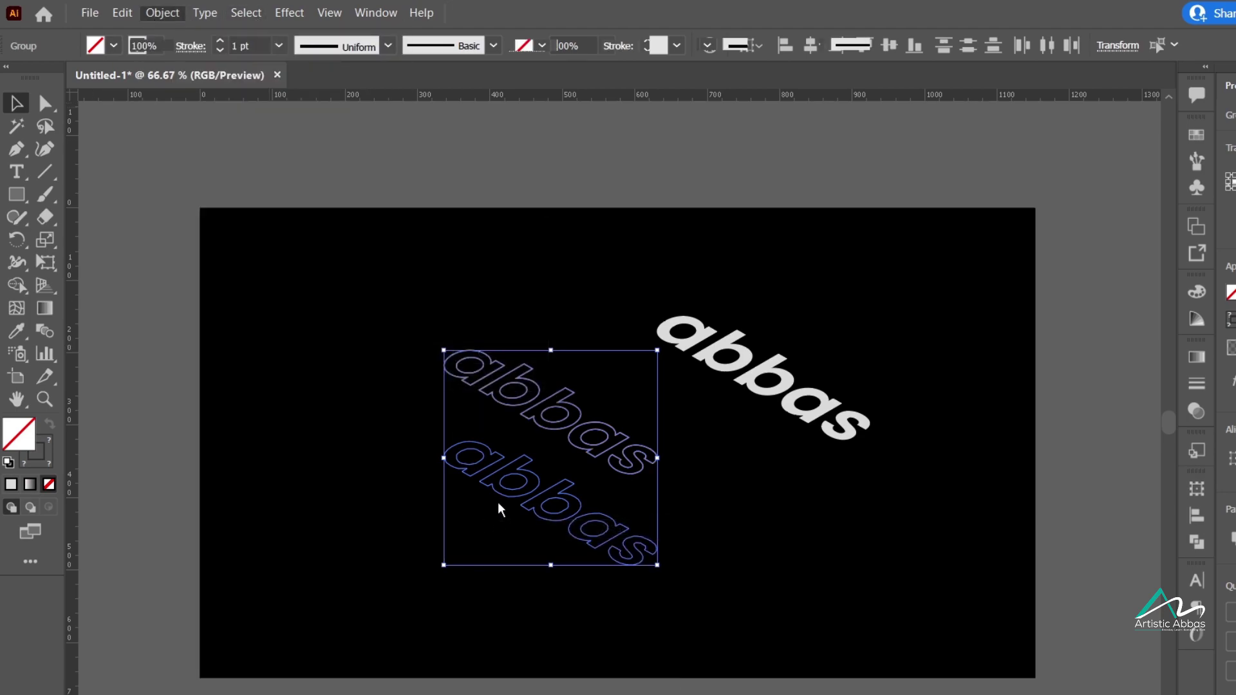
pyautogui.click(386, 389)
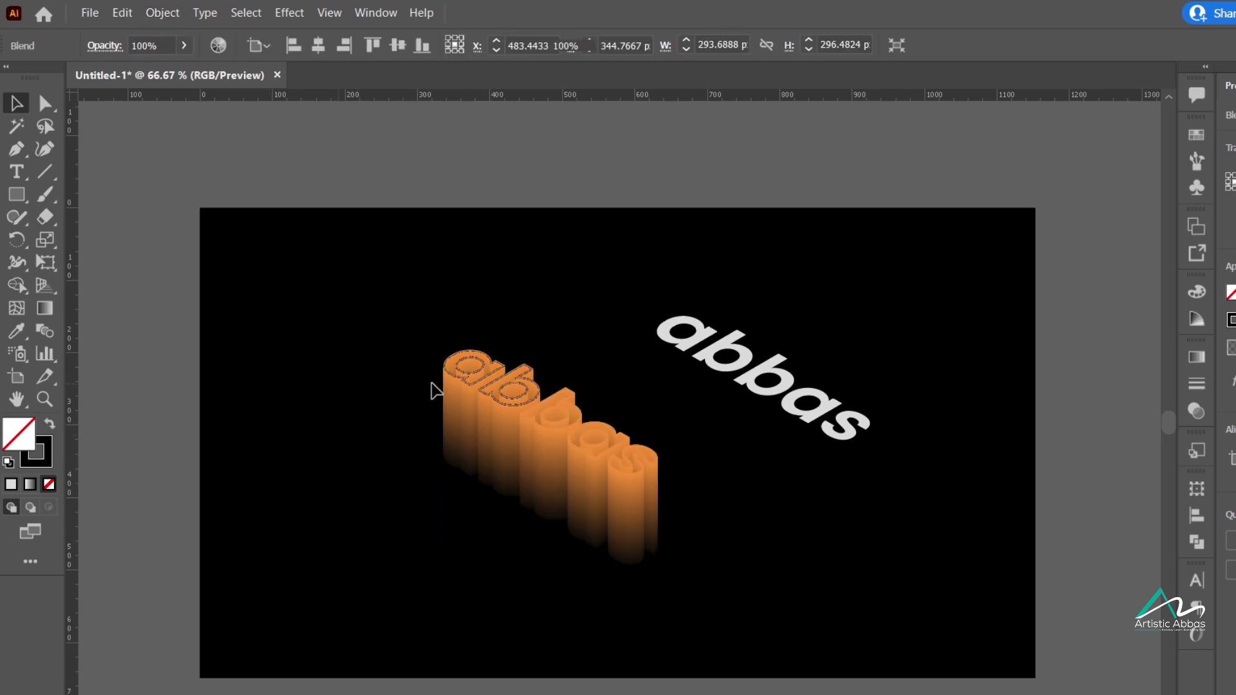
# Step: Remove the fill from the separate isometric text copy and give it a white 1 pt stroke
pyautogui.click(756, 370)
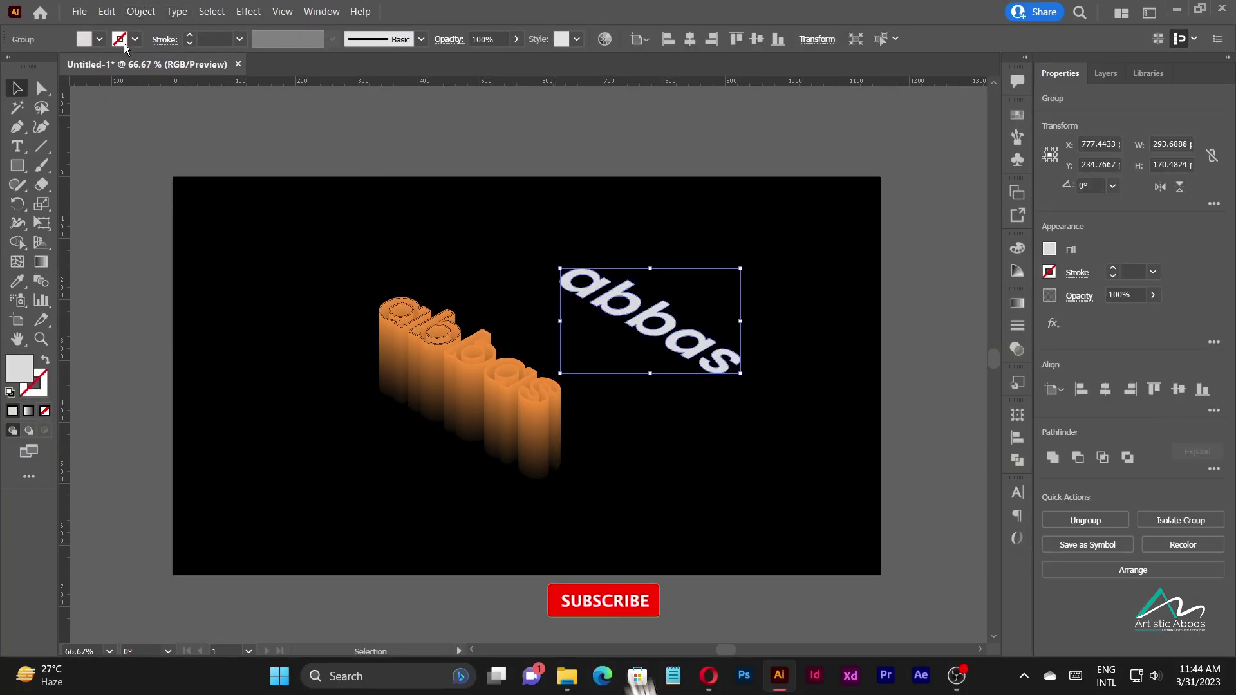
pyautogui.click(100, 39)
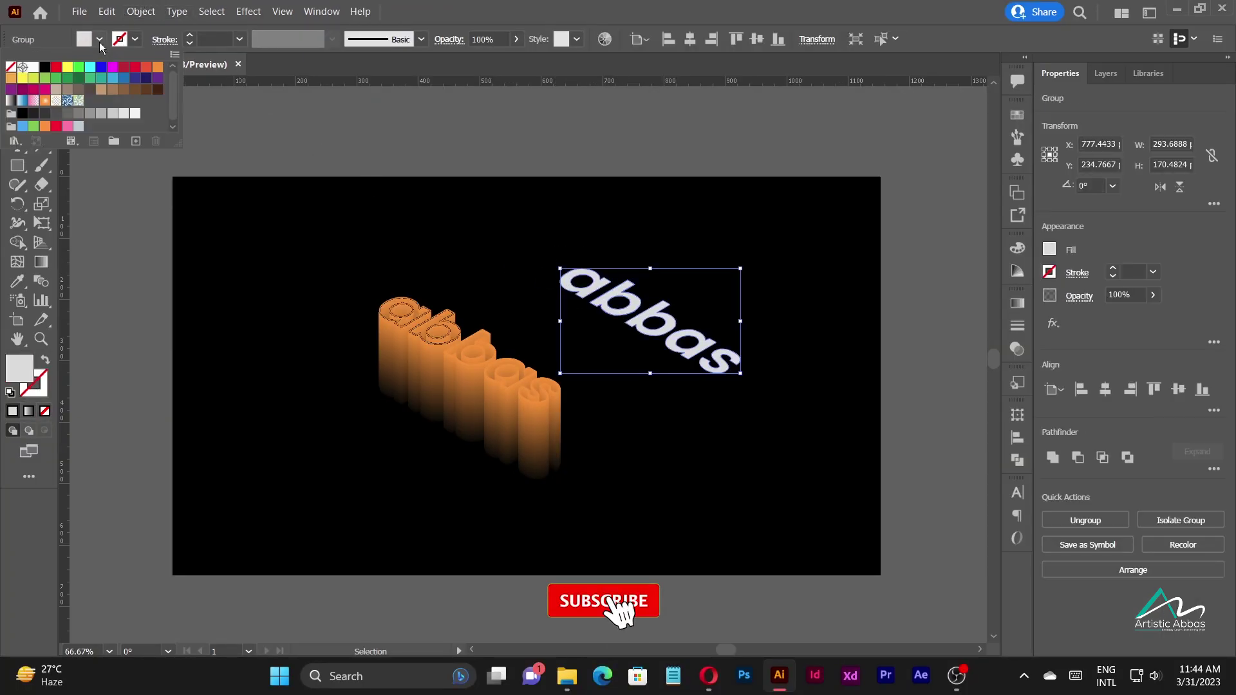
pyautogui.click(10, 67)
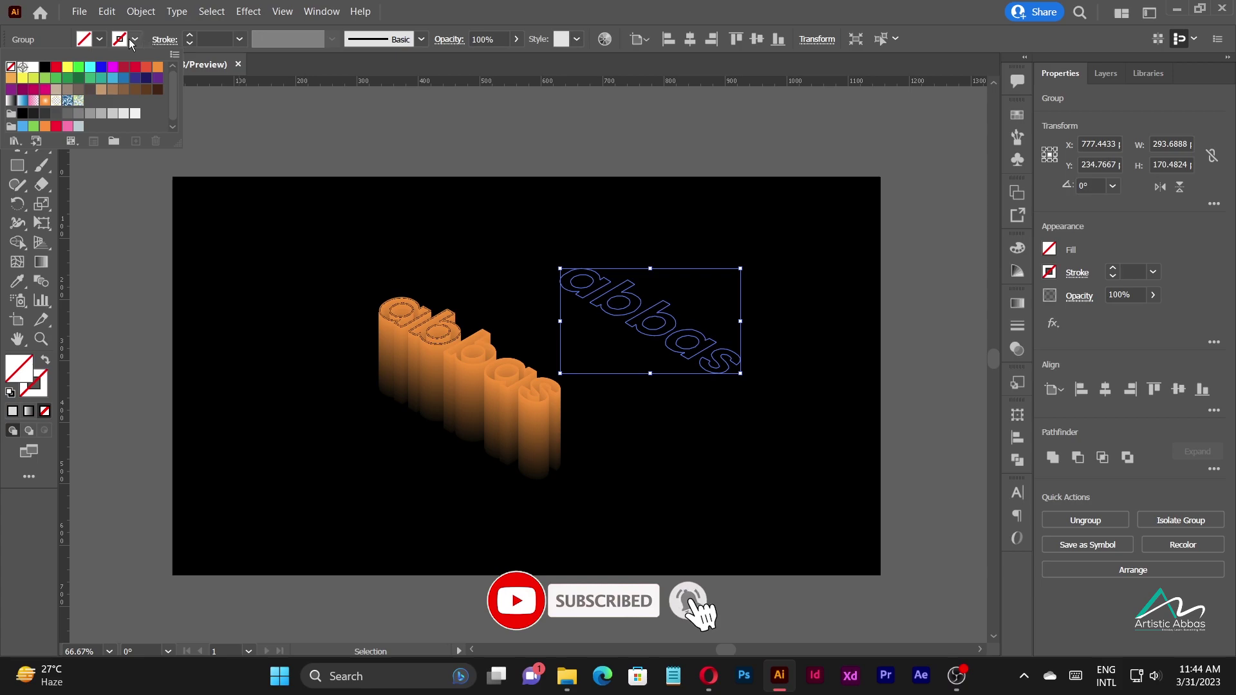
pyautogui.click(134, 40)
pyautogui.click(135, 40)
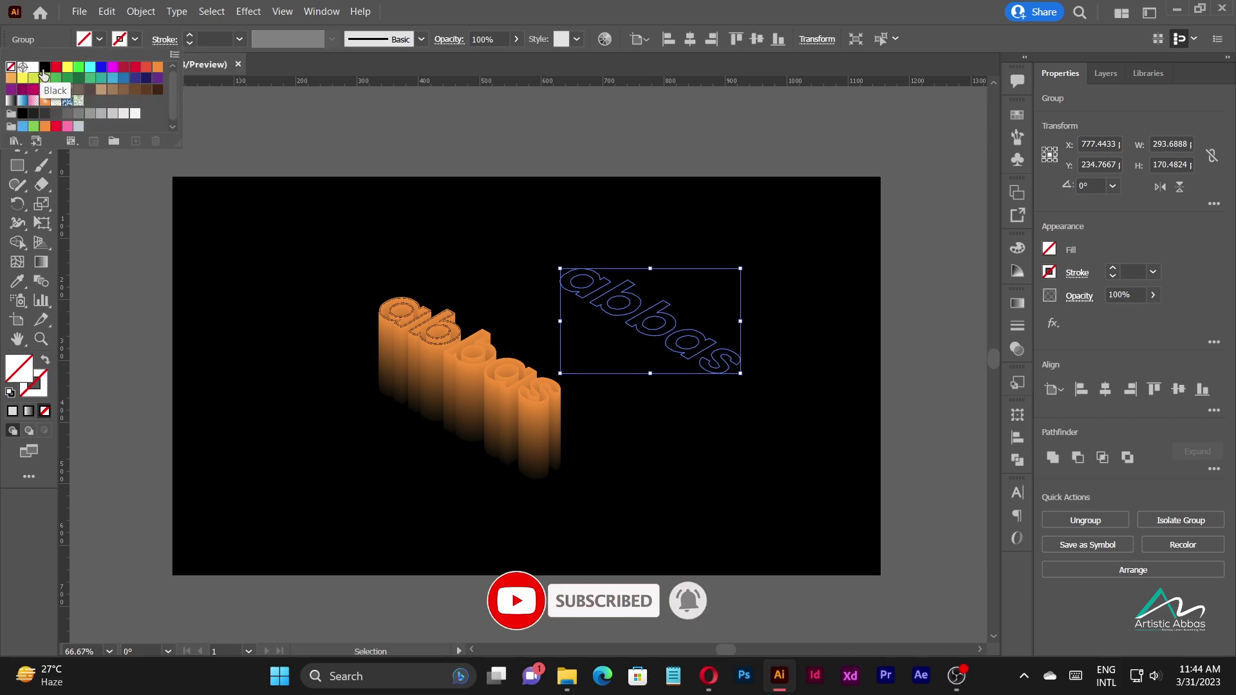
pyautogui.click(44, 67)
pyautogui.click(298, 234)
pyautogui.click(524, 318)
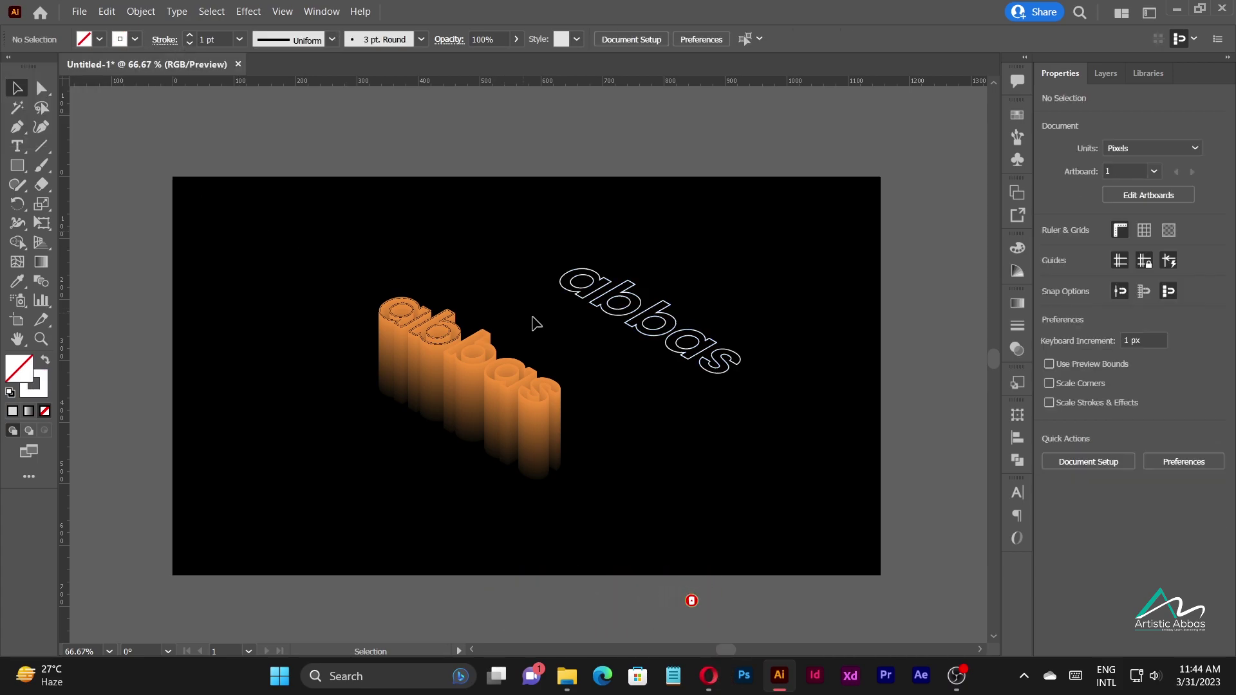
# Step: Move the white outlined text copy onto the top face of the orange blended text, aligning their edges
pyautogui.scroll(3, 524, 317)
pyautogui.moveTo(718, 251); pyautogui.dragTo(308, 312)
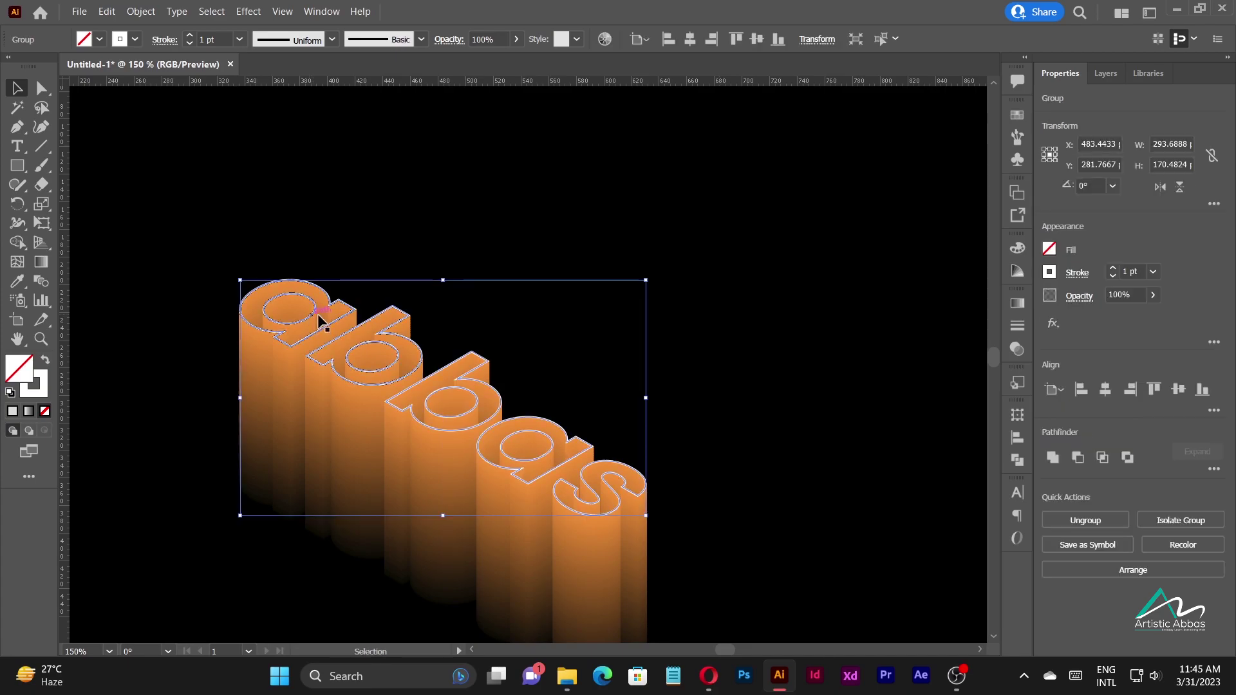
pyautogui.click(532, 222)
pyautogui.scroll(-2, 431, 239)
pyautogui.moveTo(587, 320); pyautogui.dragTo(558, 339)
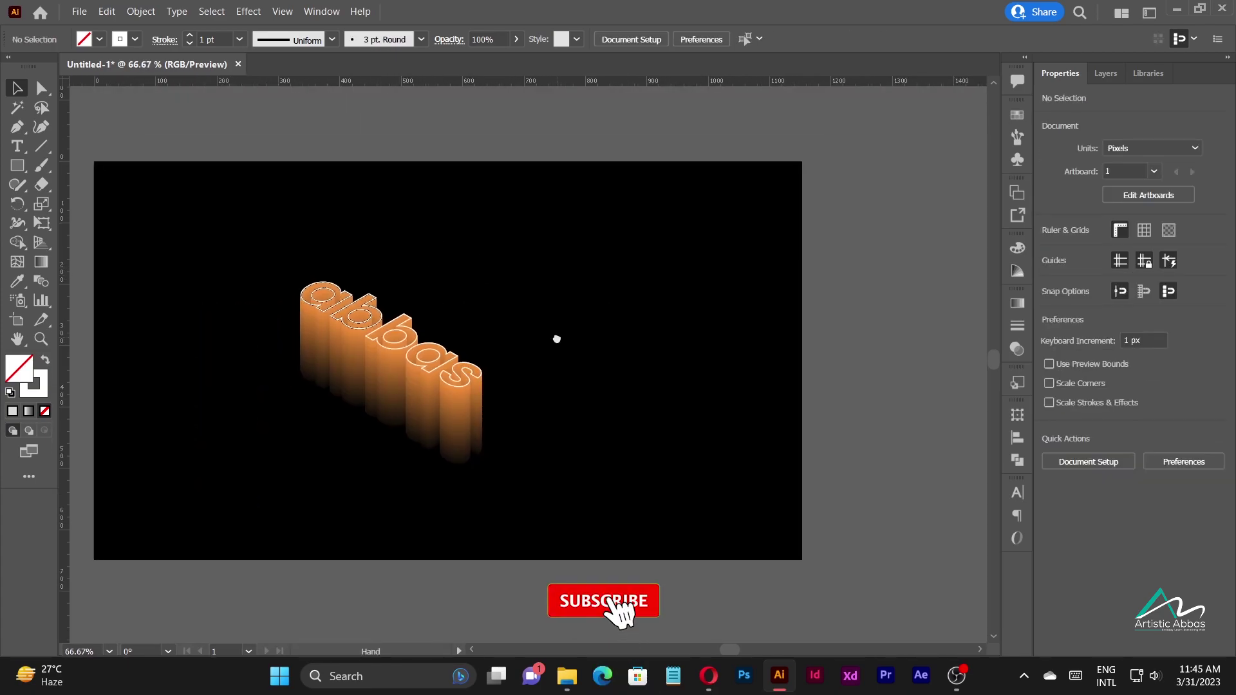
# Step: Add the text "graphic designer" on the empty area beside the 3D text and fill it with white
pyautogui.press('t')
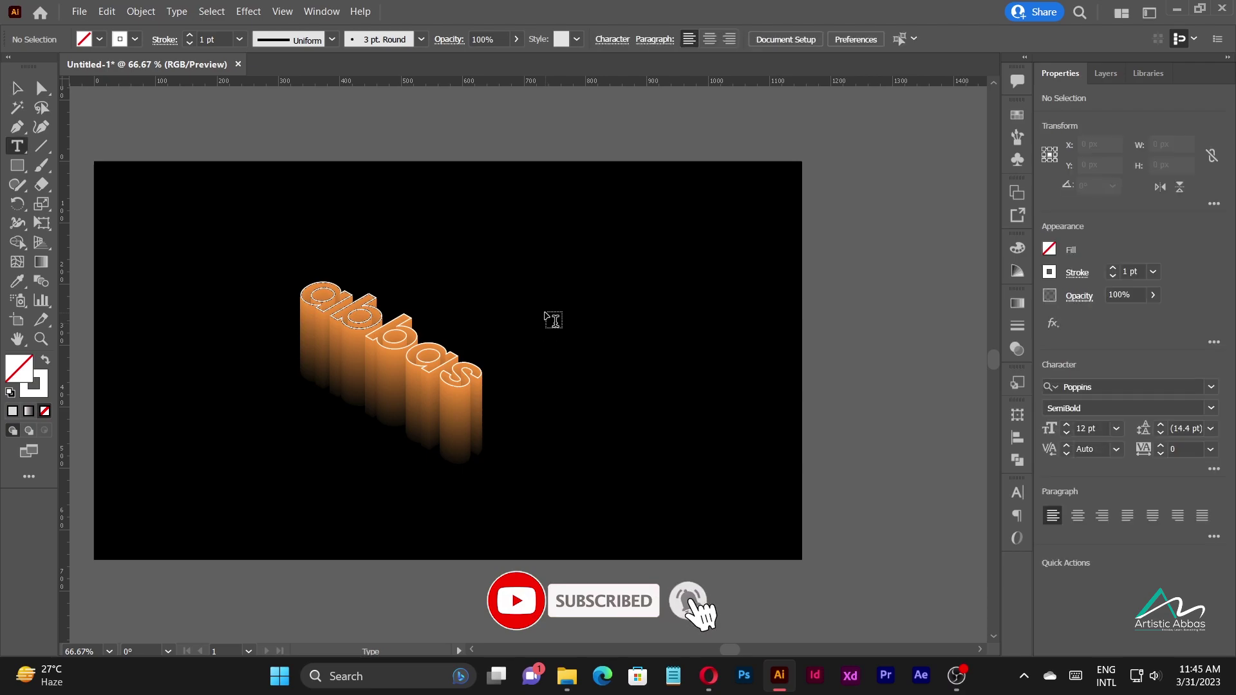
pyautogui.scroll(2, 552, 323)
pyautogui.click(479, 316)
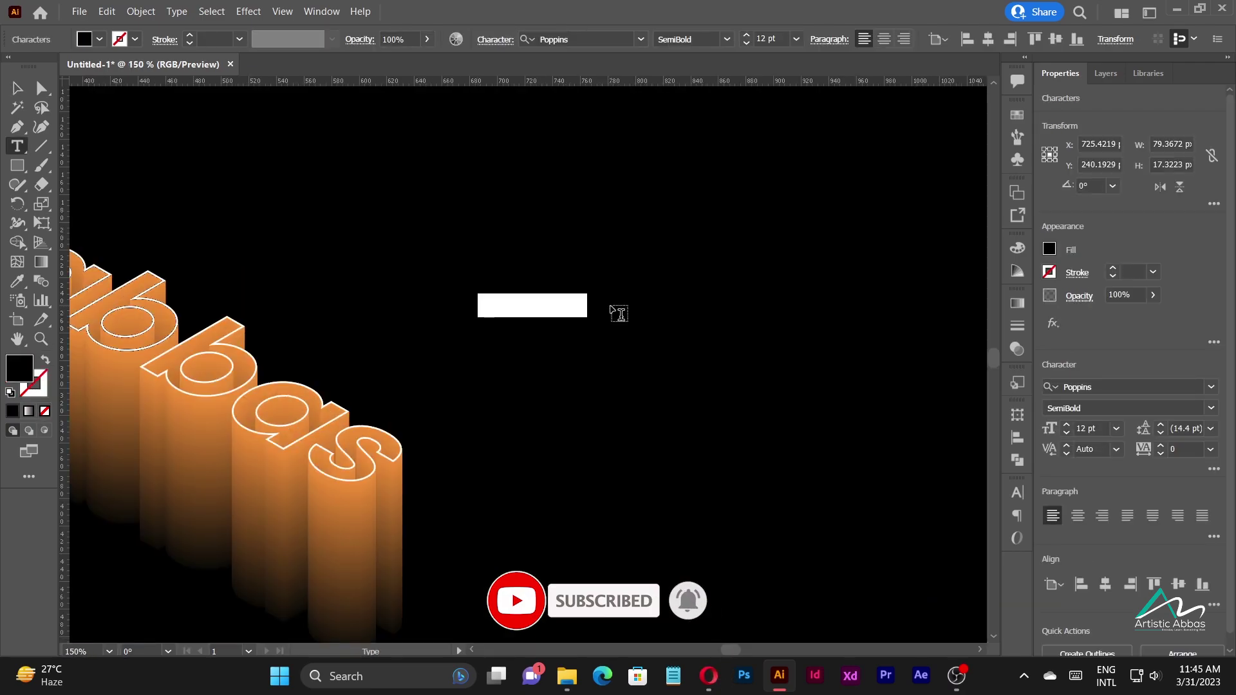
pyautogui.write('ar')
pyautogui.press('BackSpace')
pyautogui.press('BackSpace')
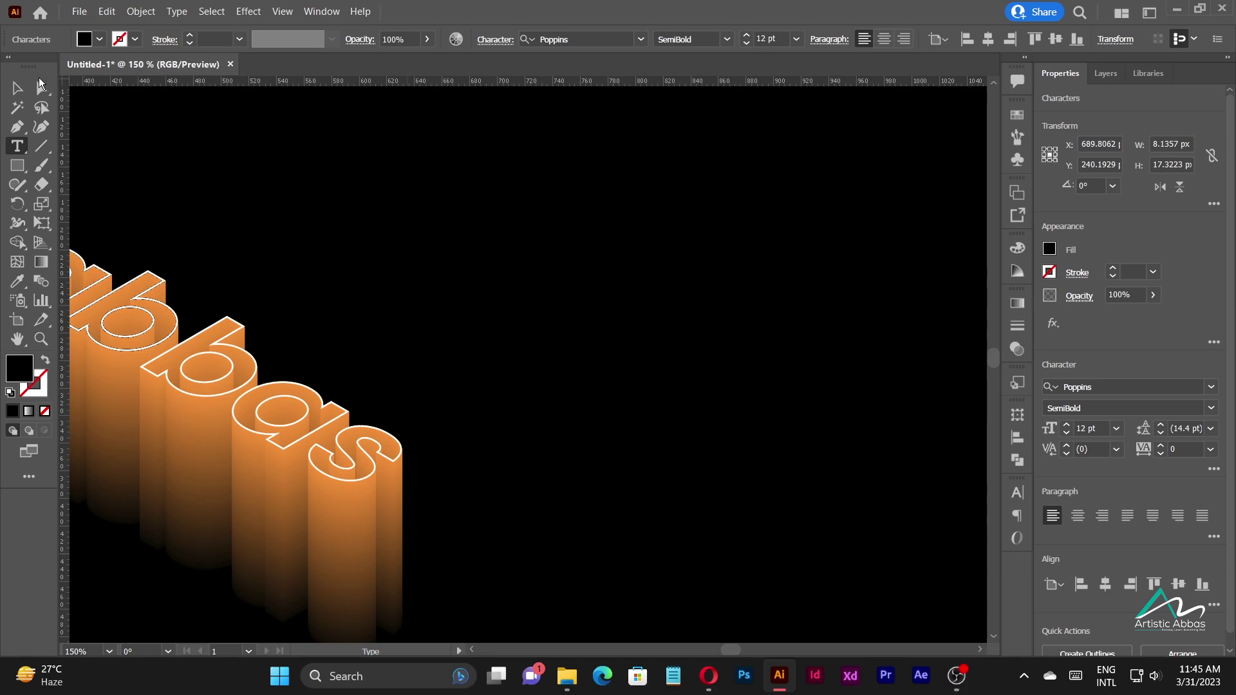
pyautogui.click(21, 88)
pyautogui.click(101, 39)
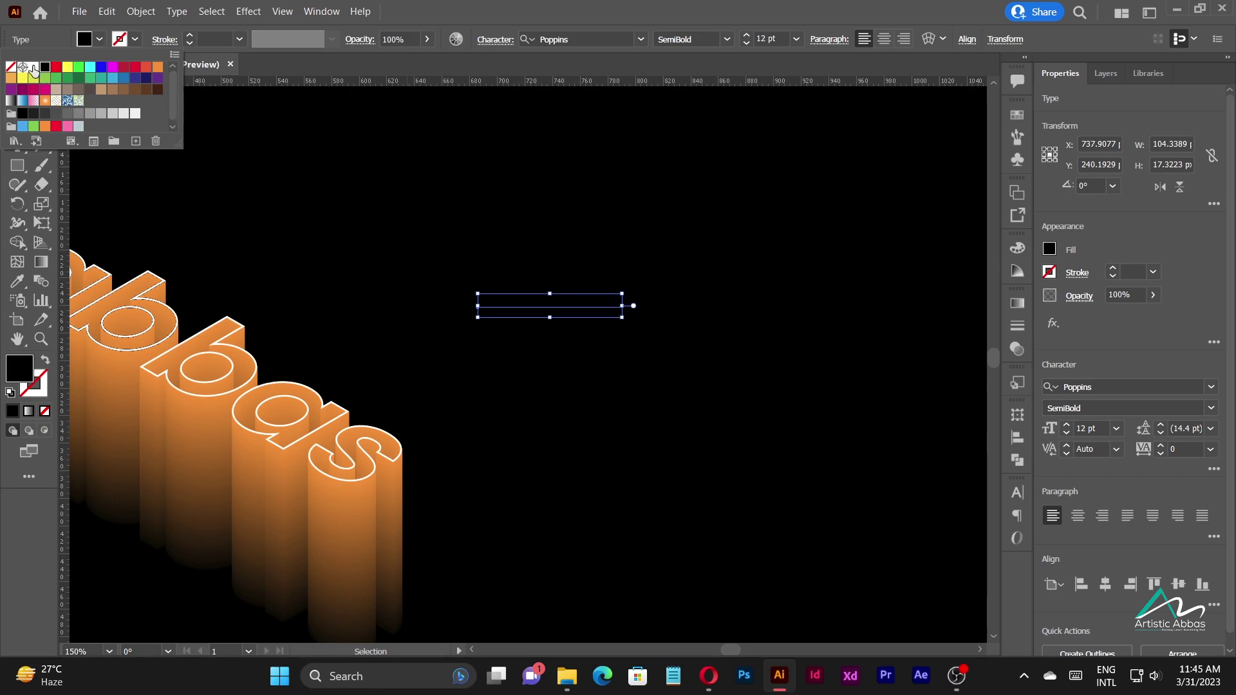
pyautogui.click(33, 67)
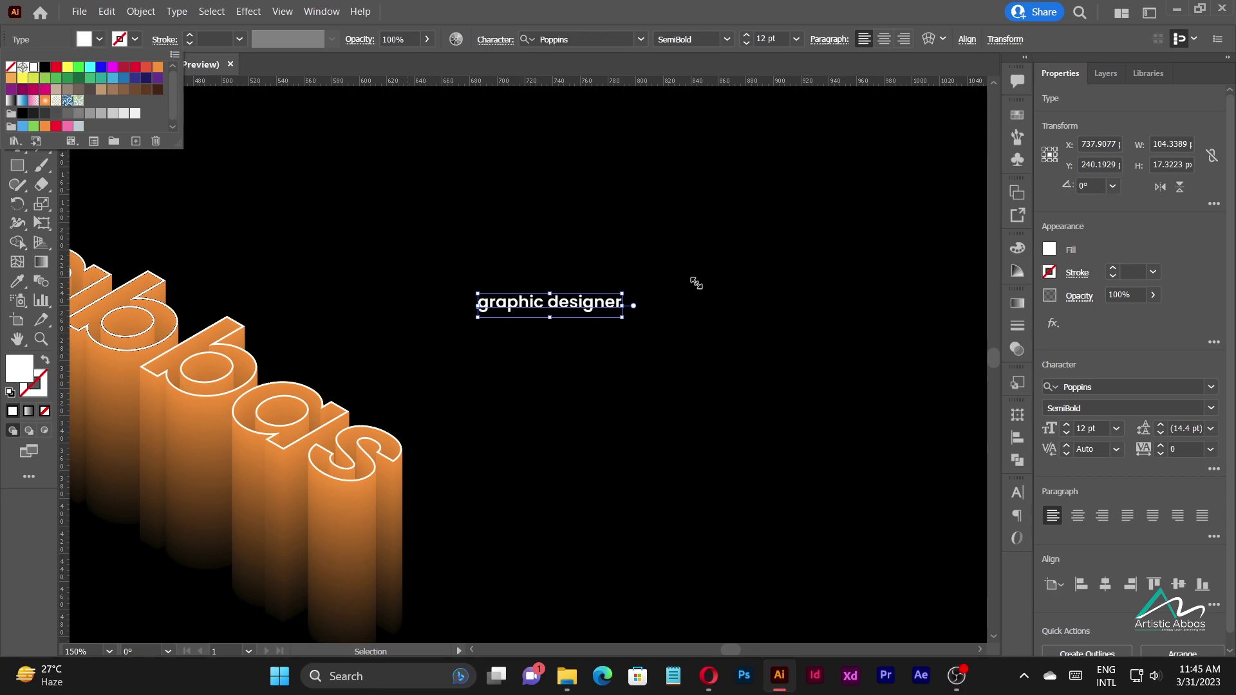
pyautogui.press('Escape')
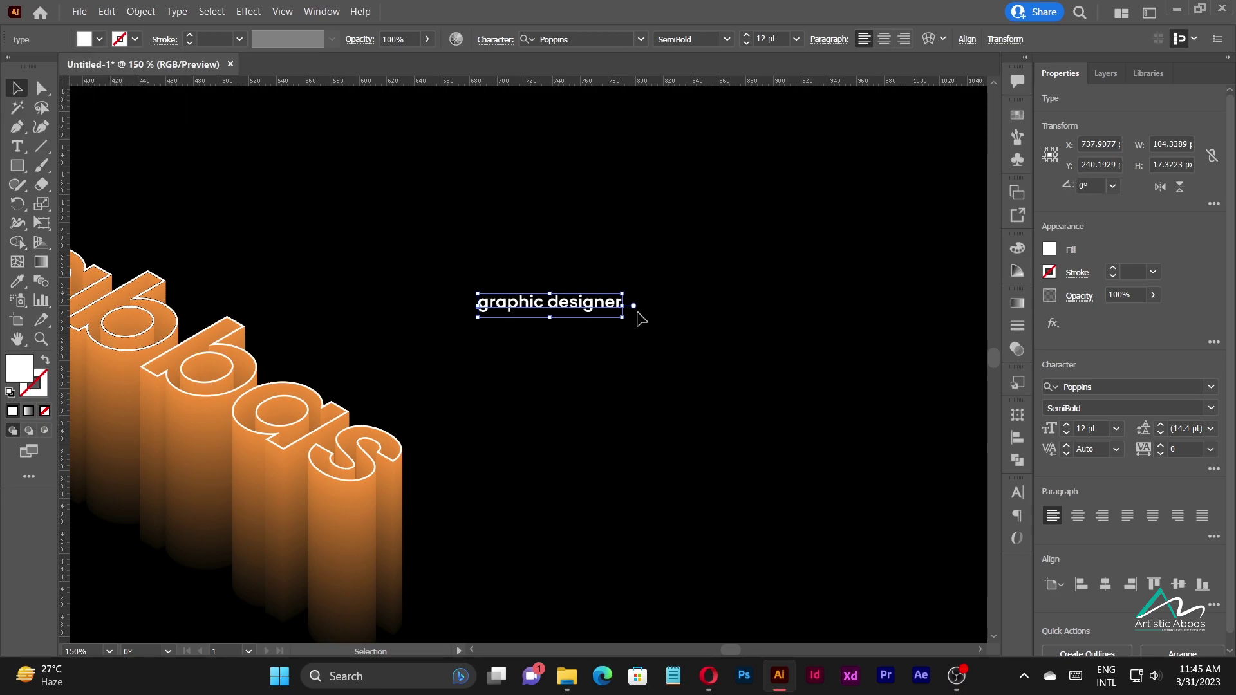
# Step: Set the "graphic designer" text in all caps with the Poppins Light style
pyautogui.click(1018, 493)
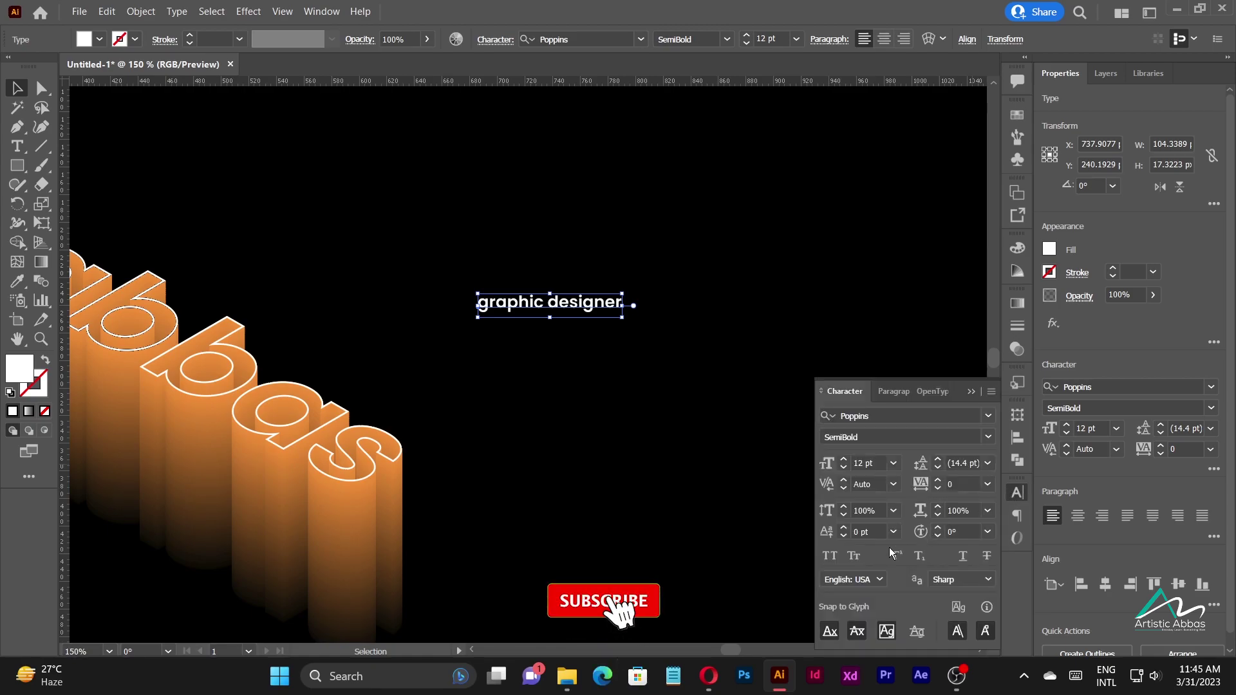
pyautogui.click(829, 557)
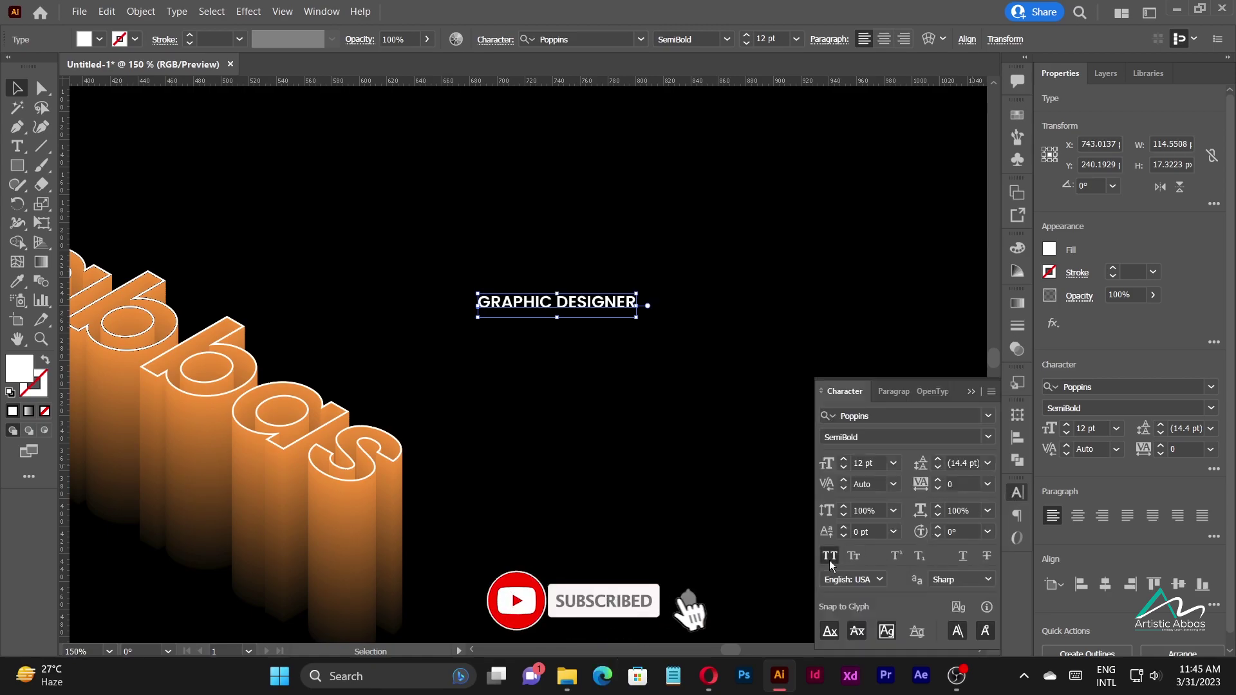
pyautogui.click(729, 40)
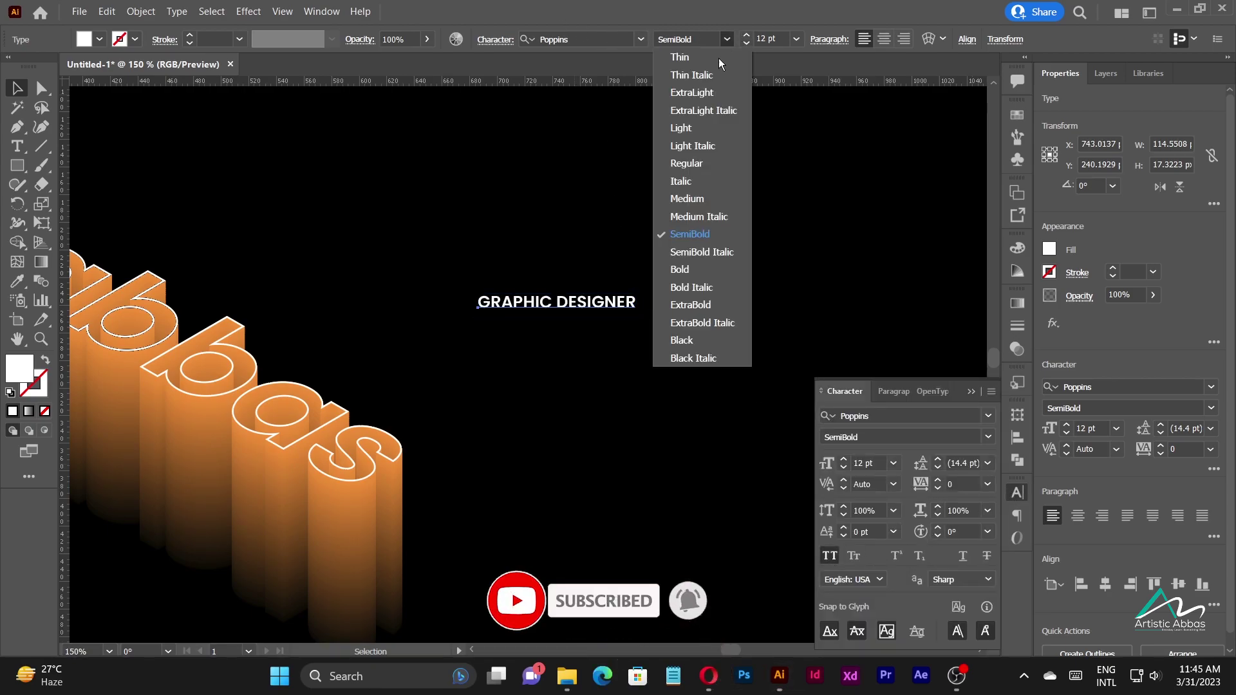
pyautogui.click(700, 128)
# Step: Widen the letter spacing of the "GRAPHIC DESIGNER" text to a tracking of 1000
pyautogui.click(987, 484)
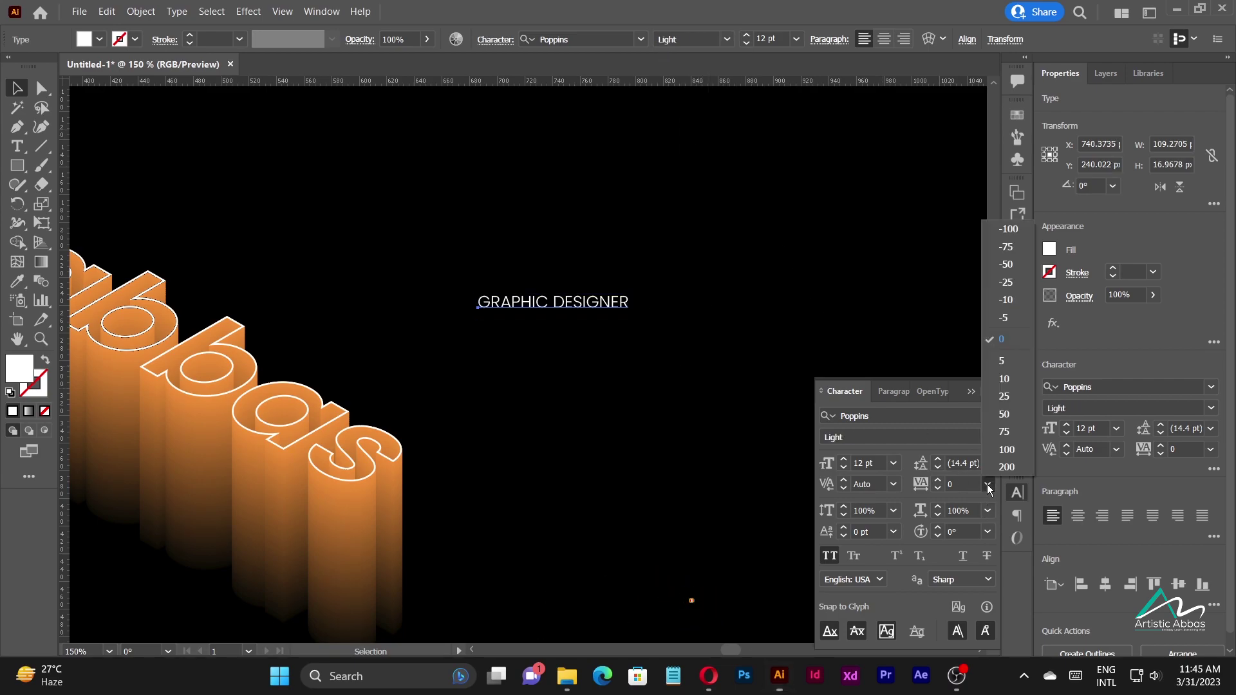
pyautogui.click(1012, 465)
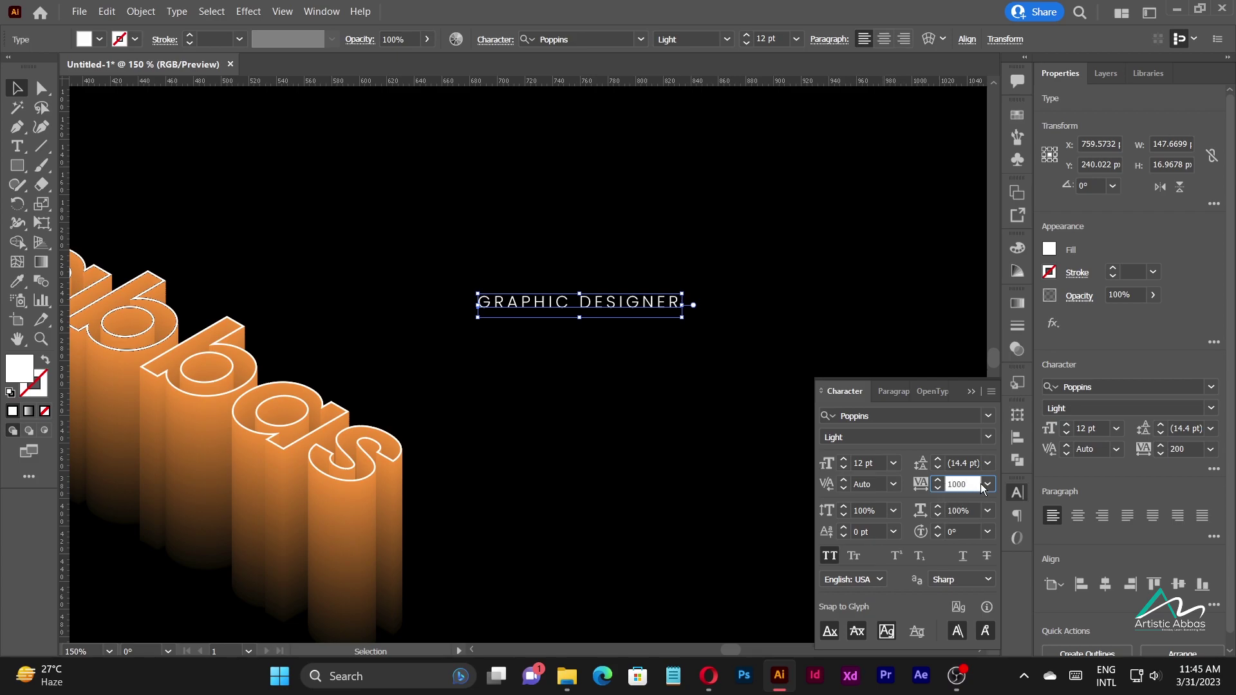
pyautogui.press('Return')
pyautogui.click(1019, 490)
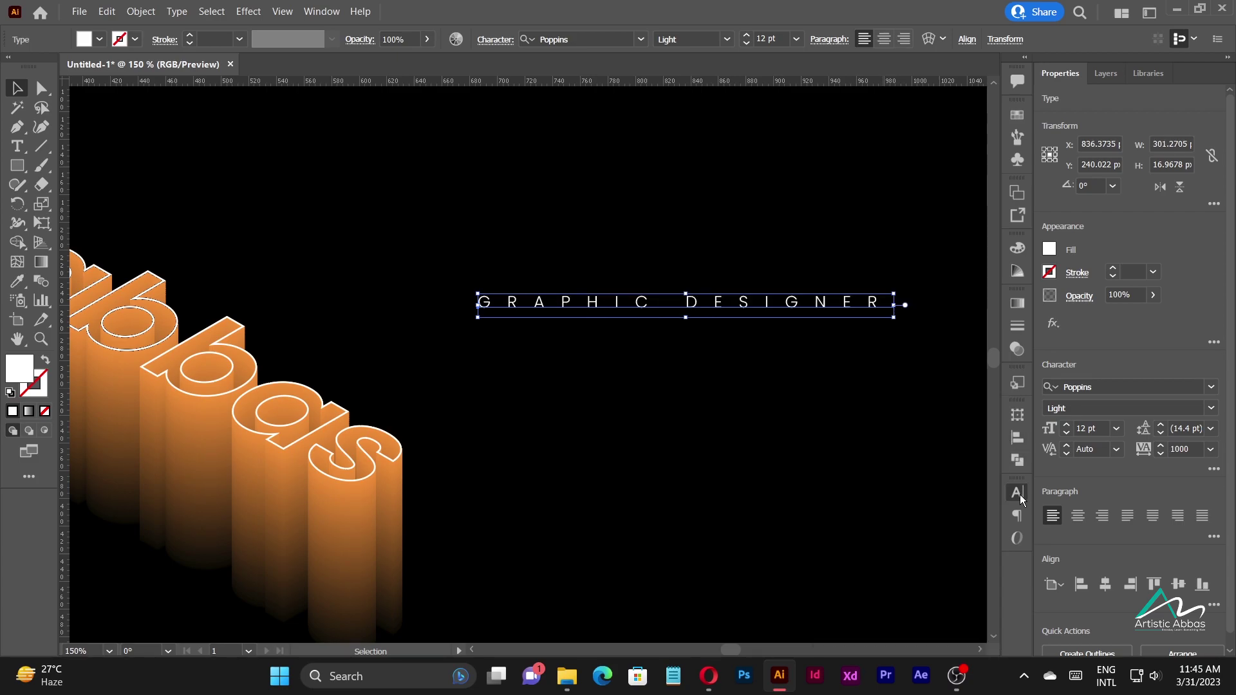
# Step: Apply the classic 3D Extrude & Bevel effect to the "GRAPHIC DESIGNER" text with the Isometric Top position and no extrusion depth
pyautogui.scroll(-1, 591, 309)
pyautogui.moveTo(668, 362); pyautogui.dragTo(538, 364)
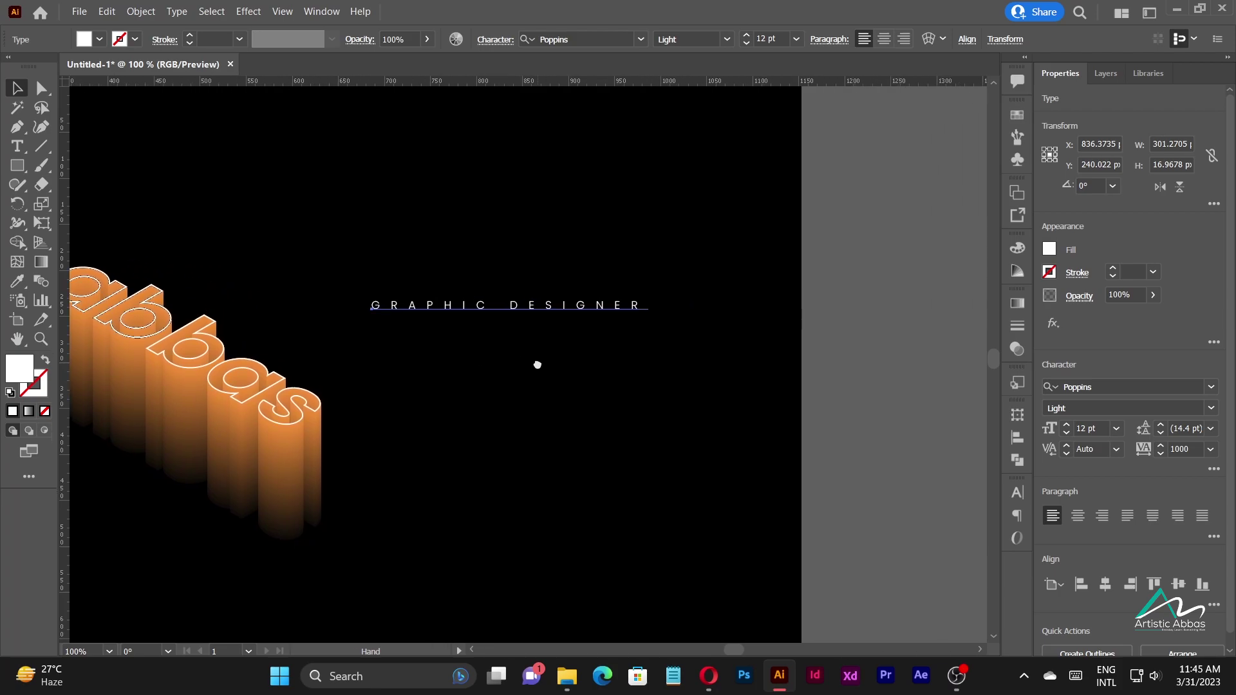
pyautogui.click(247, 11)
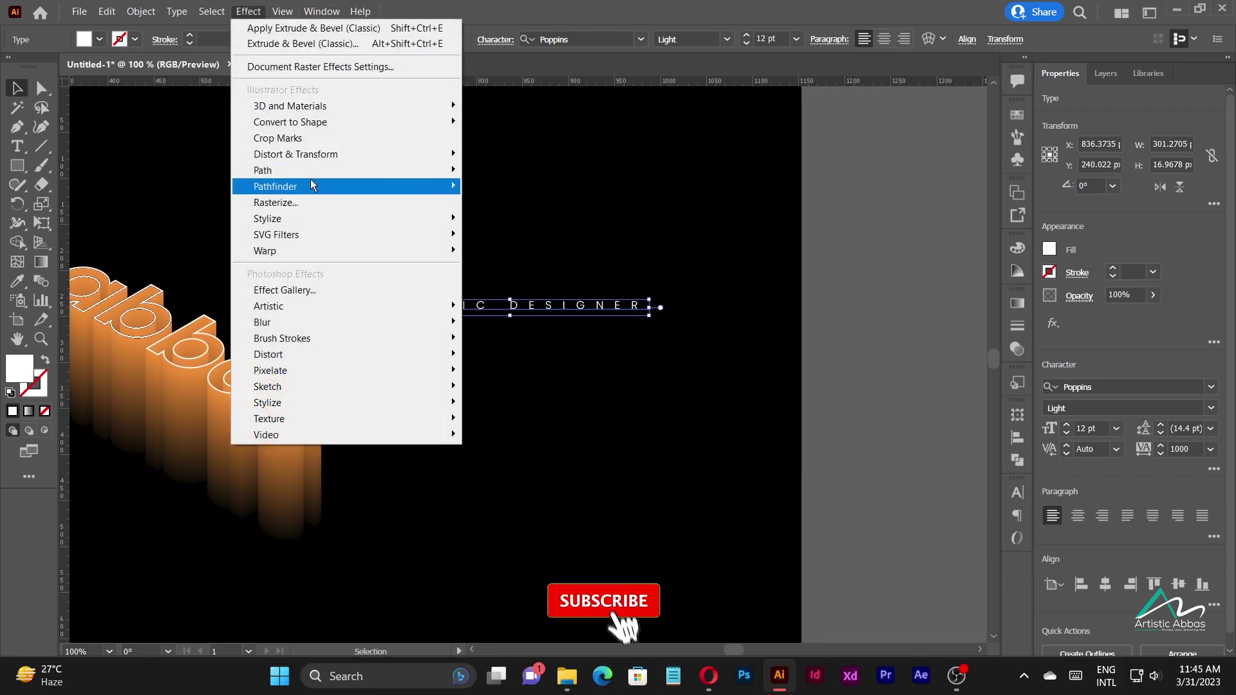
pyautogui.moveTo(304, 107)
pyautogui.moveTo(546, 189)
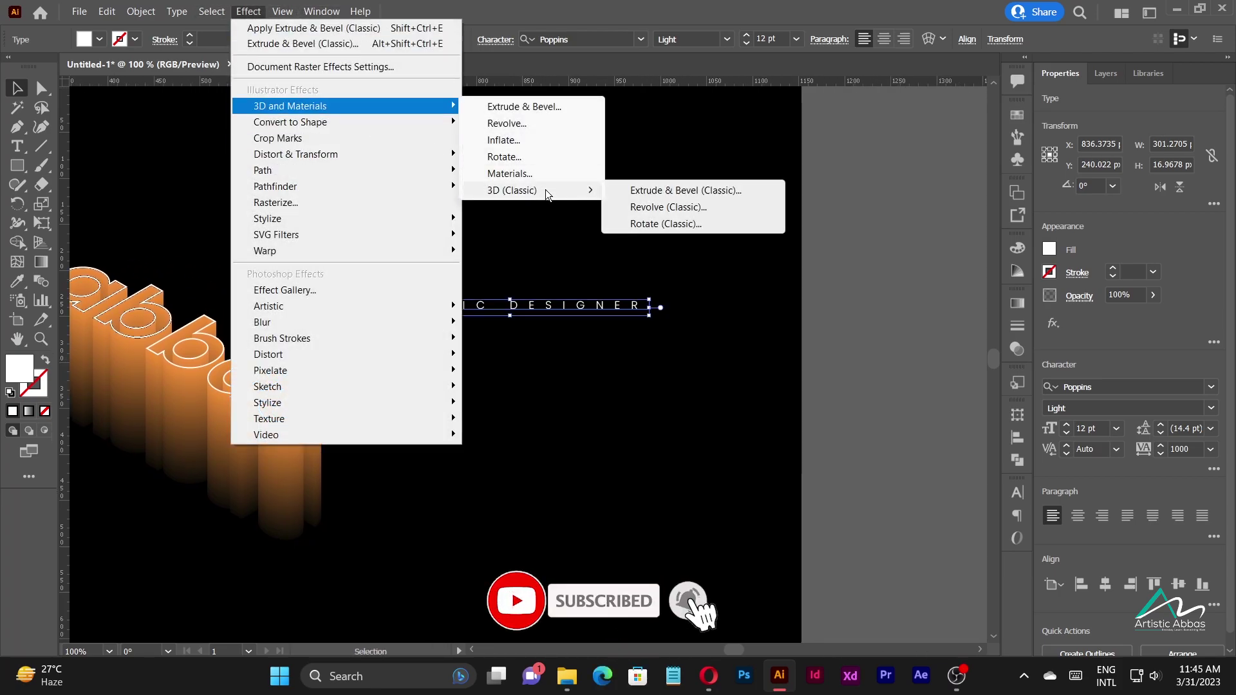
pyautogui.click(655, 191)
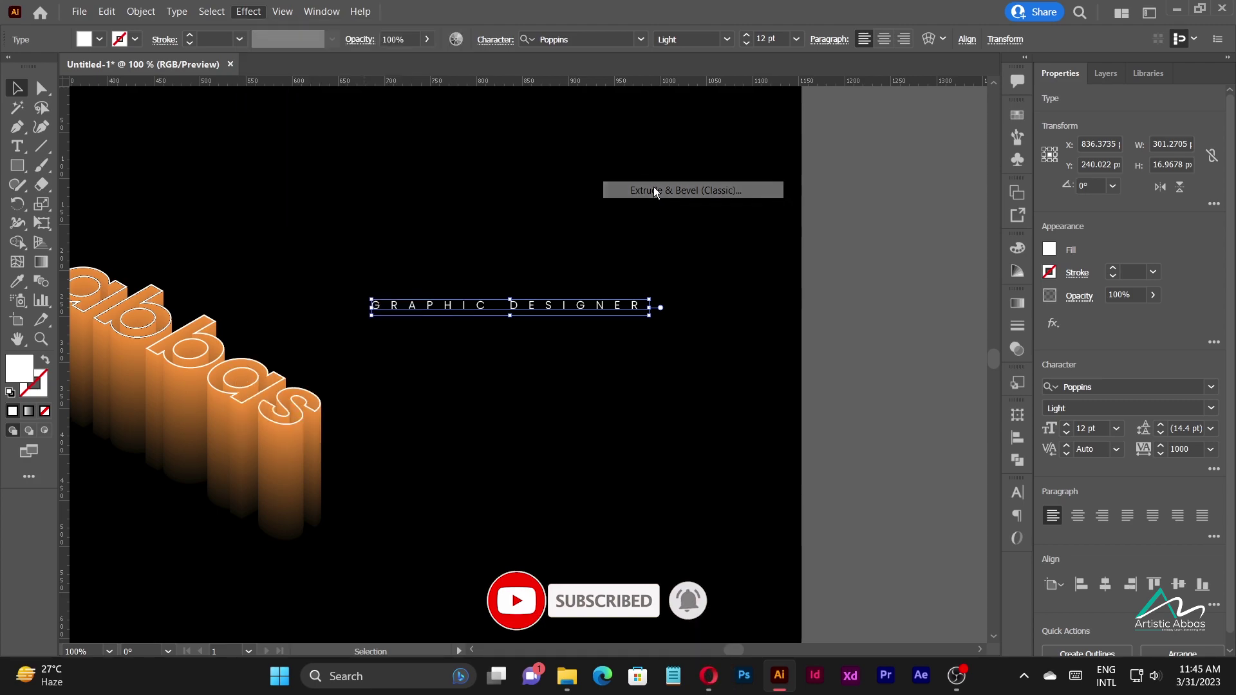
pyautogui.click(699, 169)
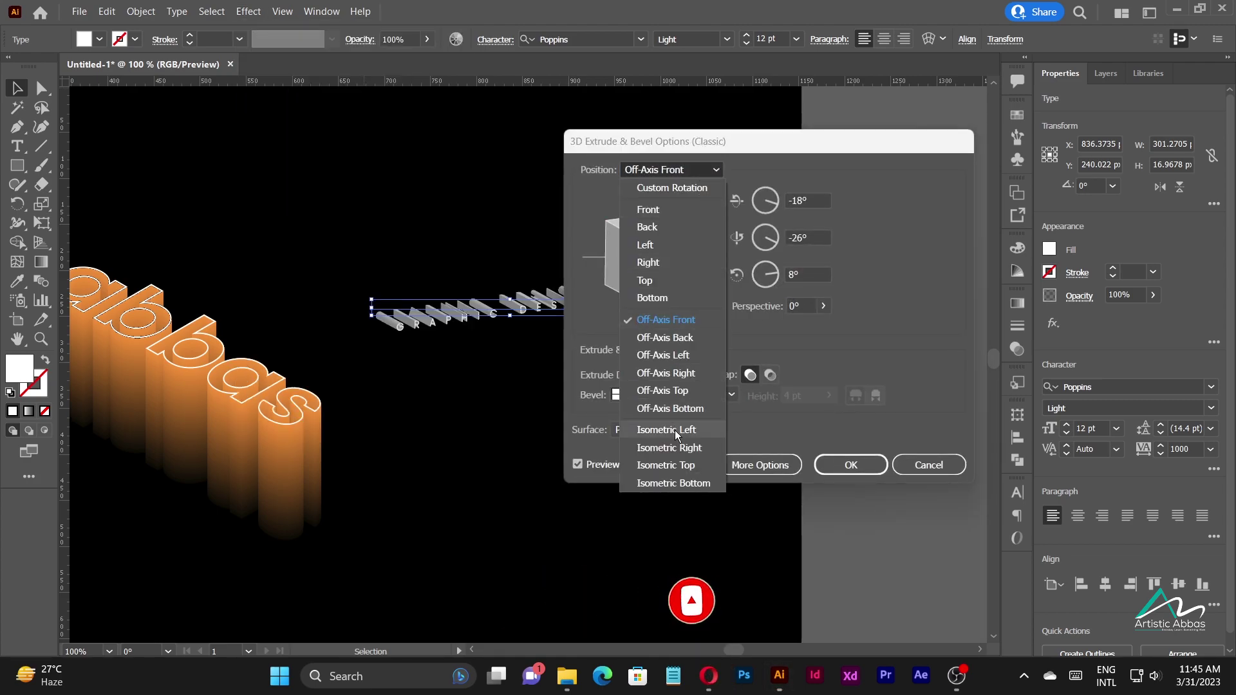
pyautogui.click(663, 463)
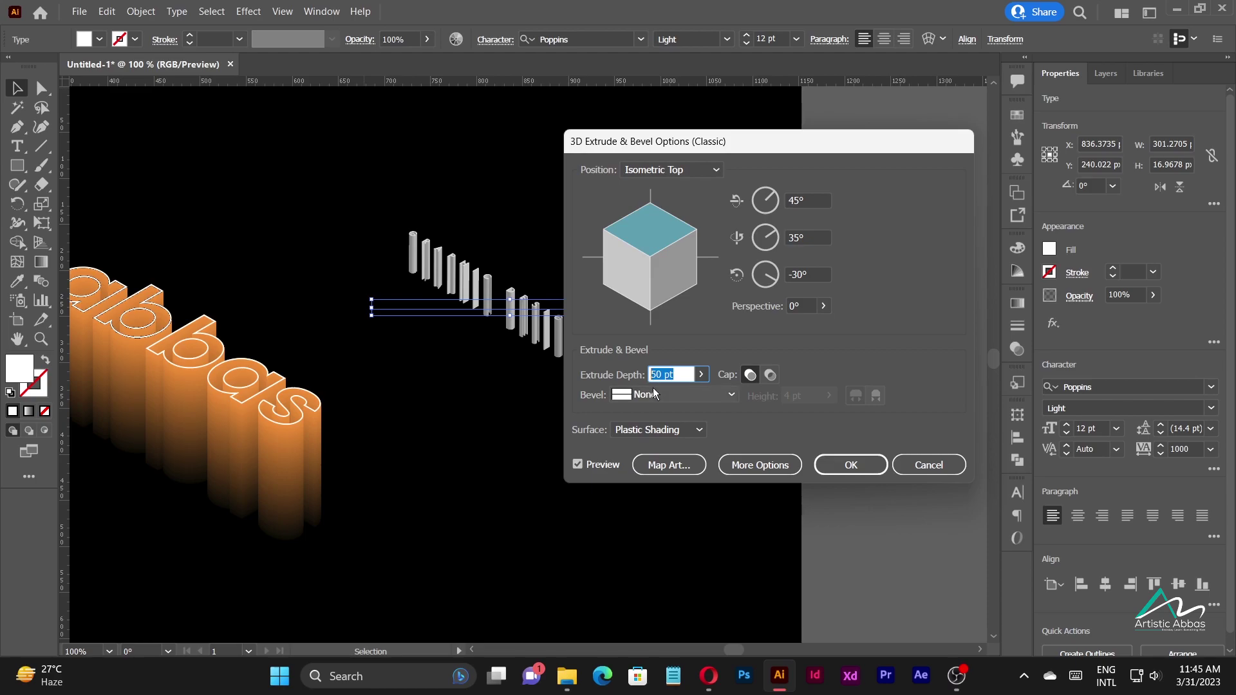
pyautogui.click(850, 464)
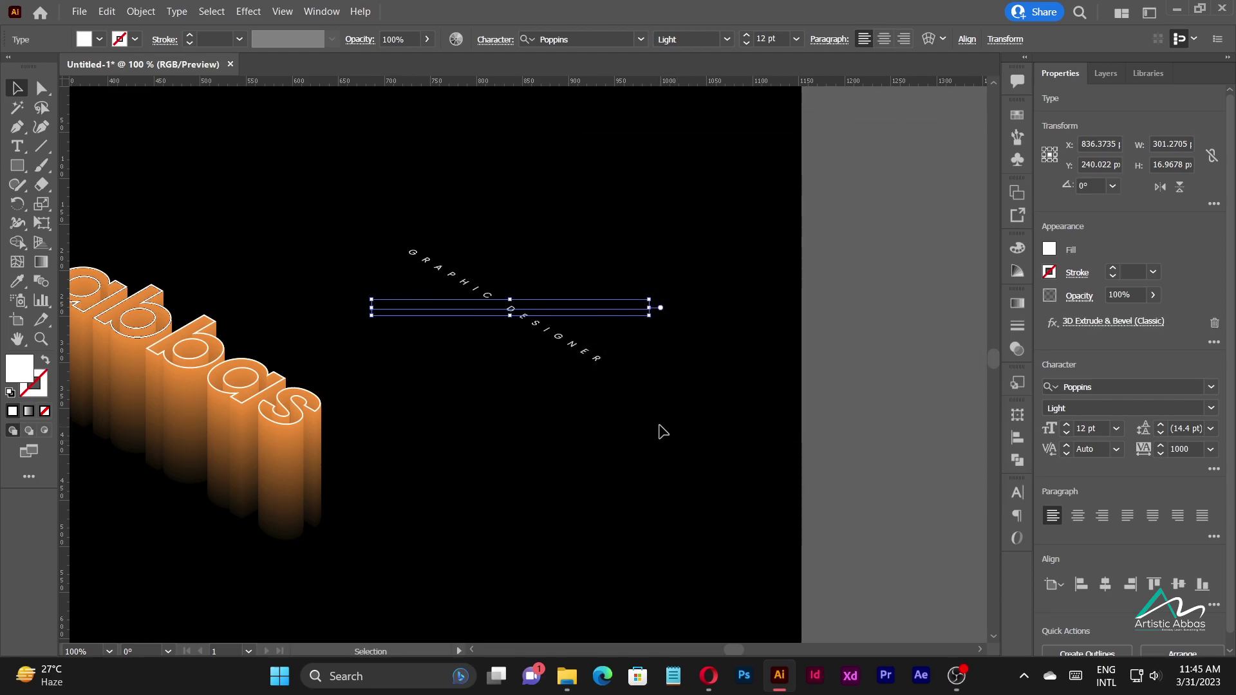
pyautogui.click(663, 430)
# Step: Place the isometric "GRAPHIC DESIGNER" text along the lower front edge of the 3D text and enlarge it to about 14.27 pt
pyautogui.hscroll(-4, 739, 417)
pyautogui.moveTo(639, 287); pyautogui.dragTo(239, 448)
pyautogui.moveTo(405, 528); pyautogui.dragTo(490, 487)
pyautogui.moveTo(296, 464); pyautogui.dragTo(282, 472)
# Step: Fill the "GRAPHIC DESIGNER" text with orange and deselect it
pyautogui.click(101, 40)
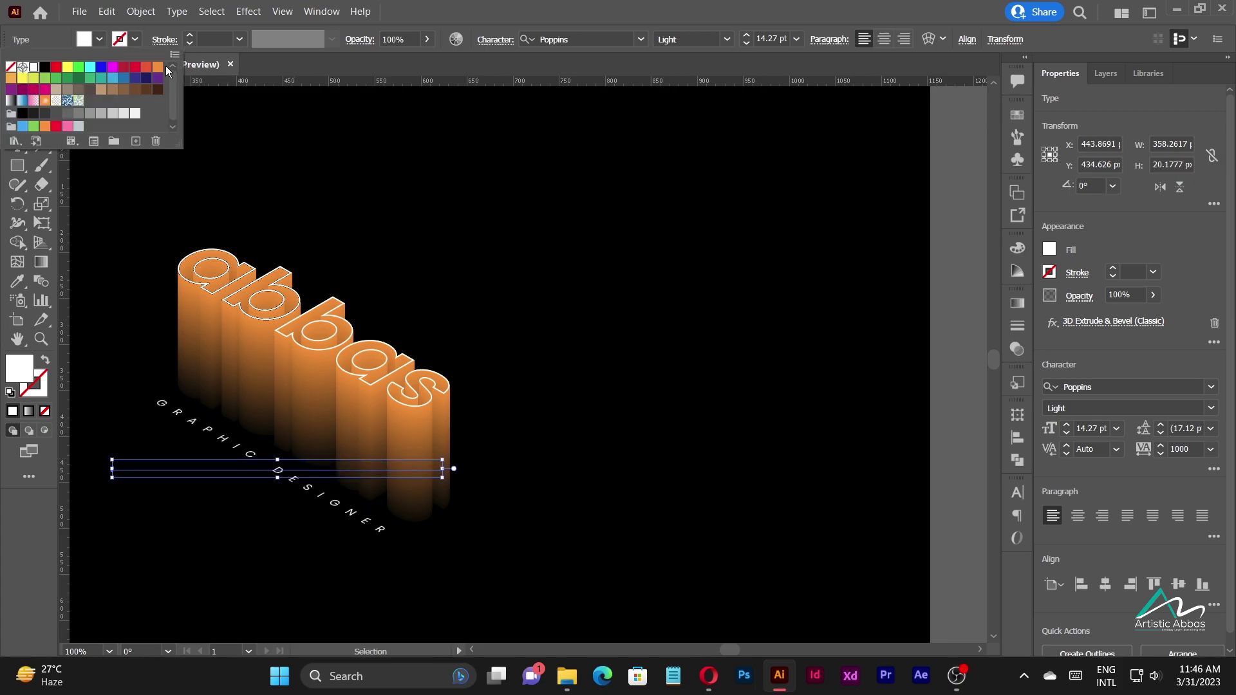
pyautogui.click(156, 67)
pyautogui.click(566, 248)
pyautogui.hotkey('ctrl', '-')
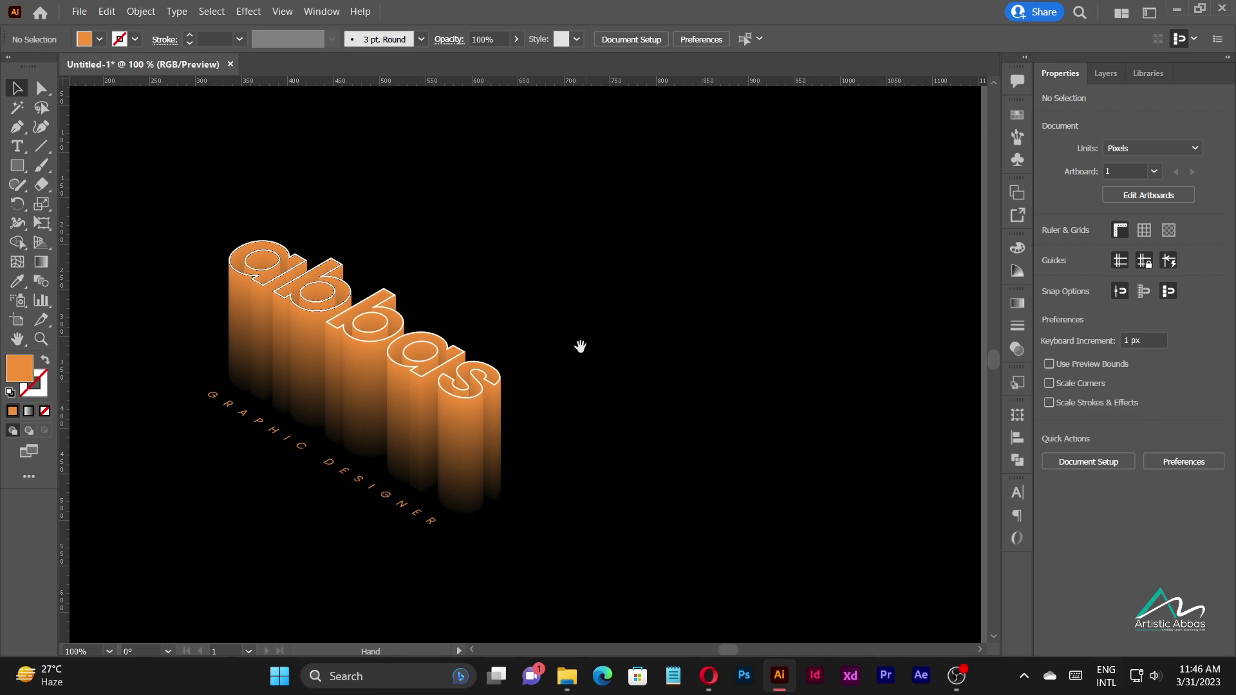
pyautogui.moveTo(620, 377); pyautogui.dragTo(702, 412)
pyautogui.hotkey('ctrl', '+')
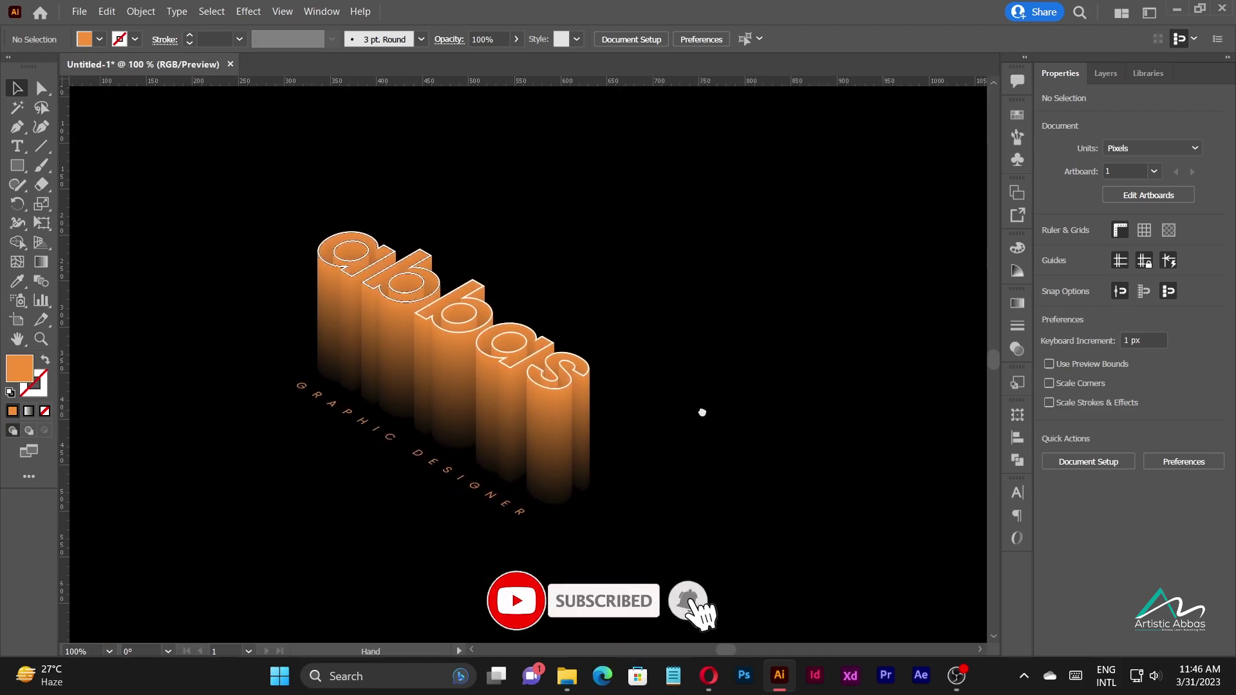